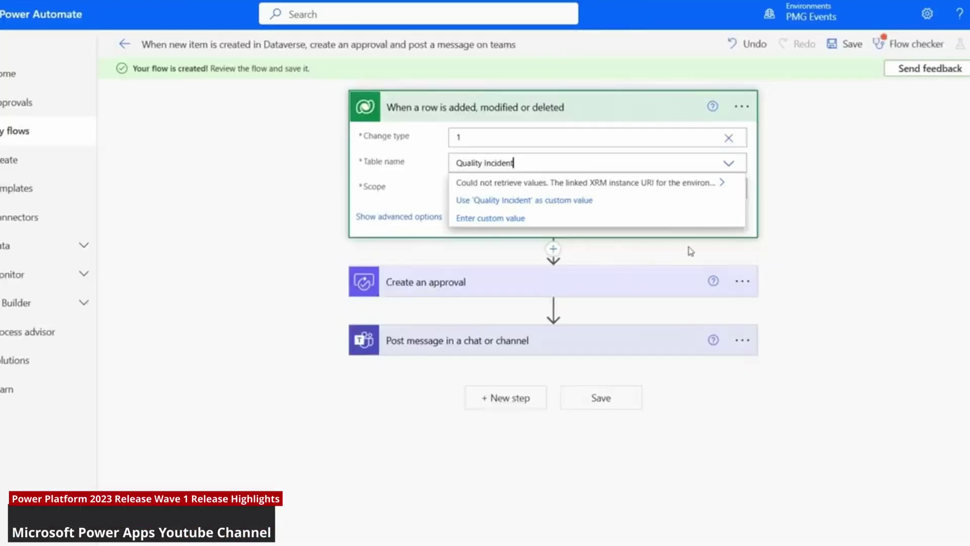
Step: Use 'Quality Incident' as the trigger's custom table name and expand the Create an approval step
click(584, 200)
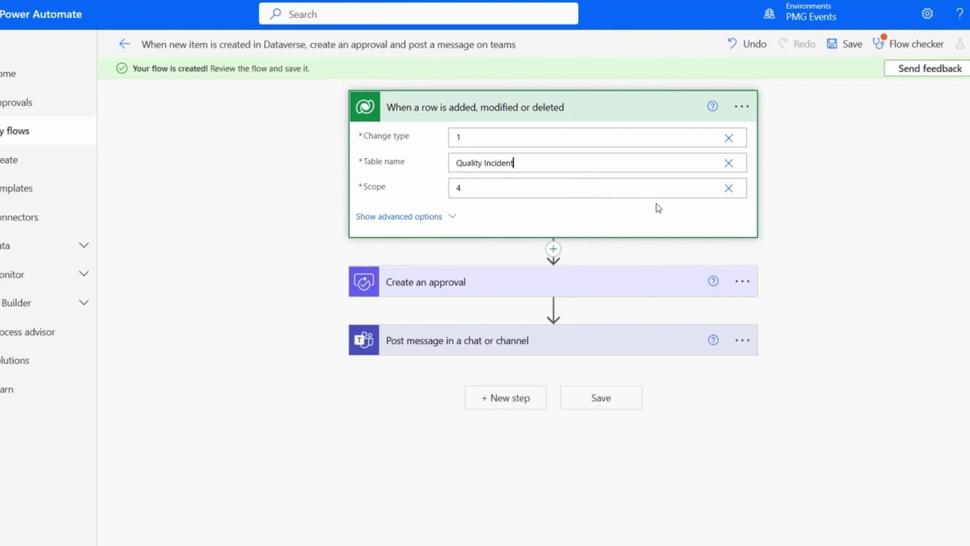
click(660, 295)
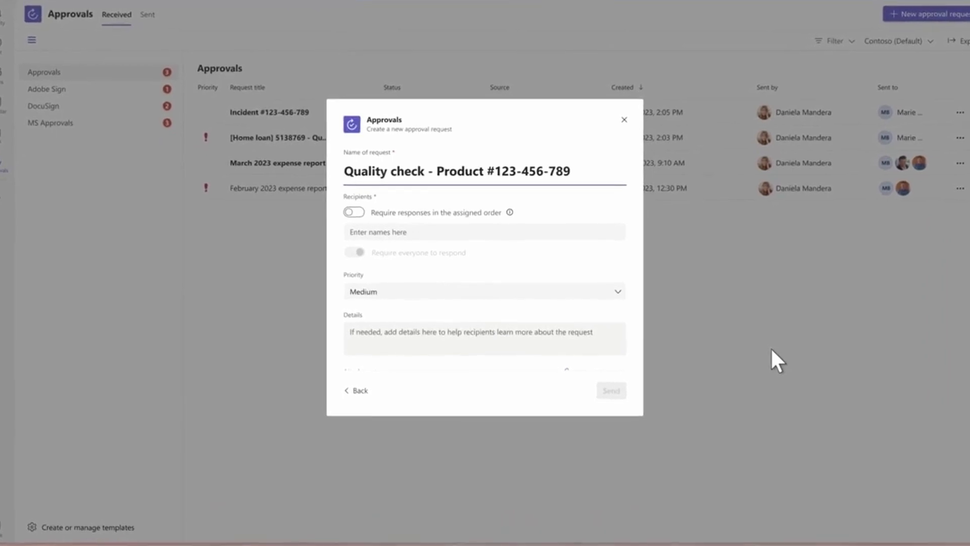
Step: Require responses in assigned order, add two more recipient slots, and assign a person to recipient 1
click(354, 212)
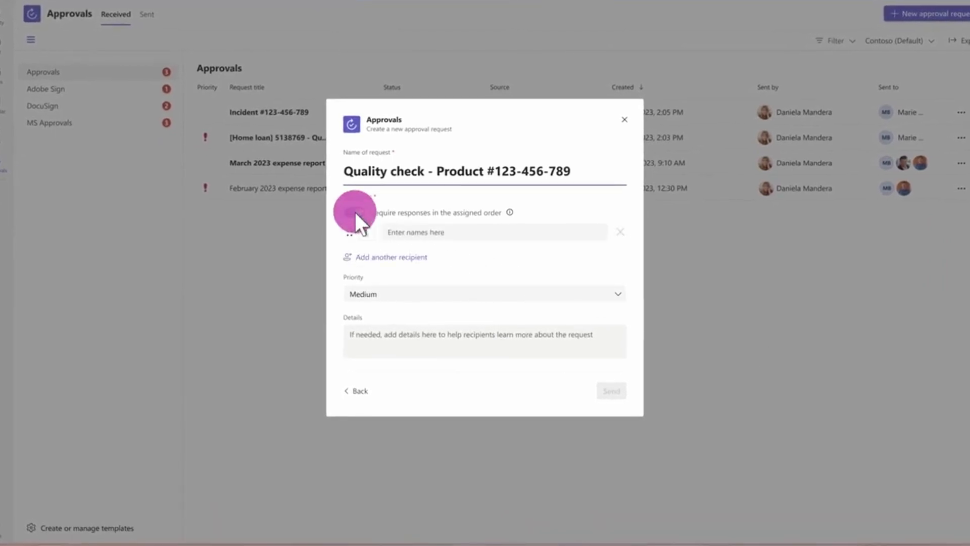
click(364, 257)
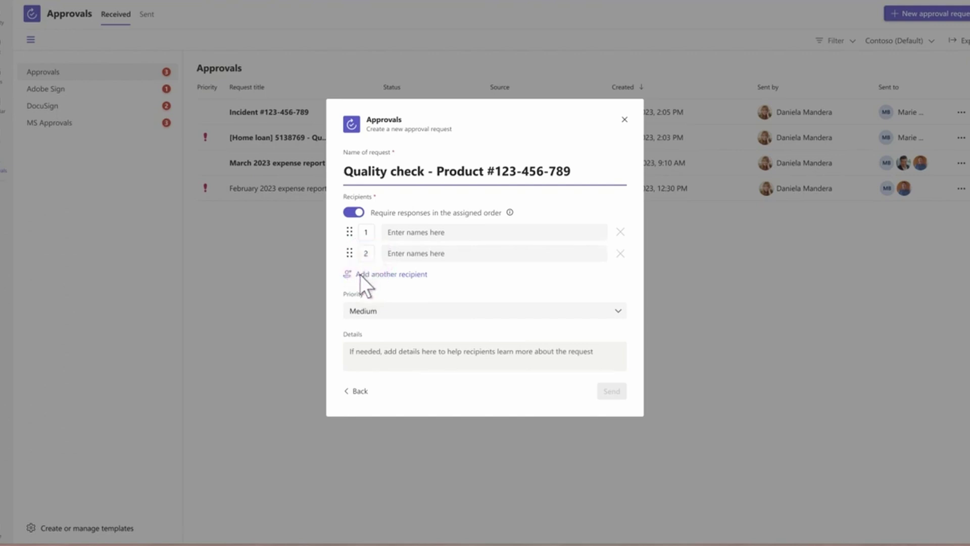
click(360, 274)
click(453, 232)
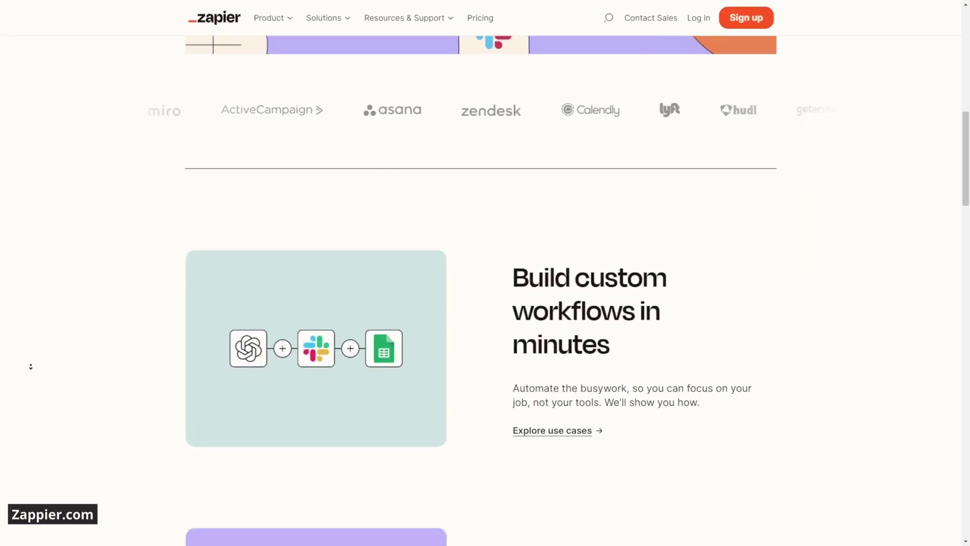
Step: Scroll down the Zapier homepage past features and testimonials to the footer's Apps by Title directory
scroll(31, 366, down, 3)
scroll(62, 340, down, 12)
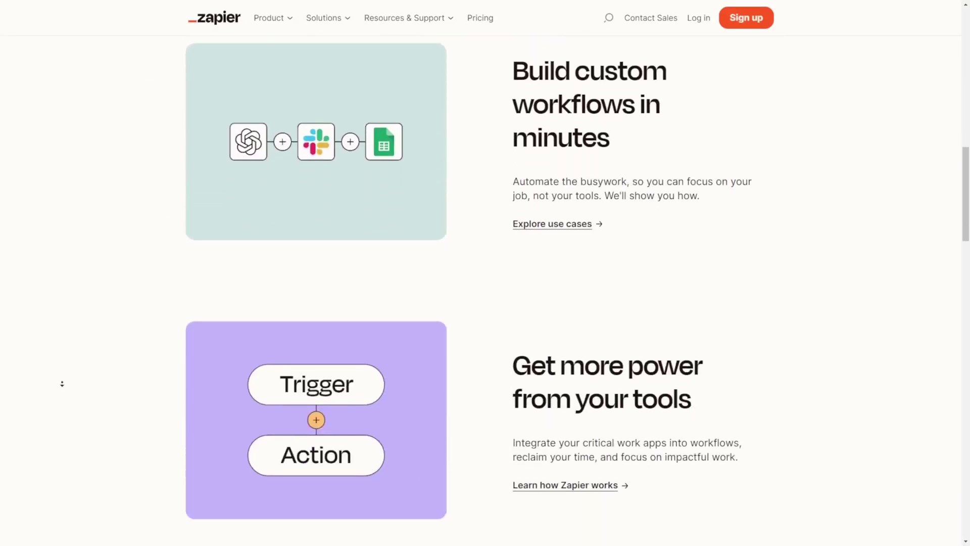
scroll(69, 357, down, 5)
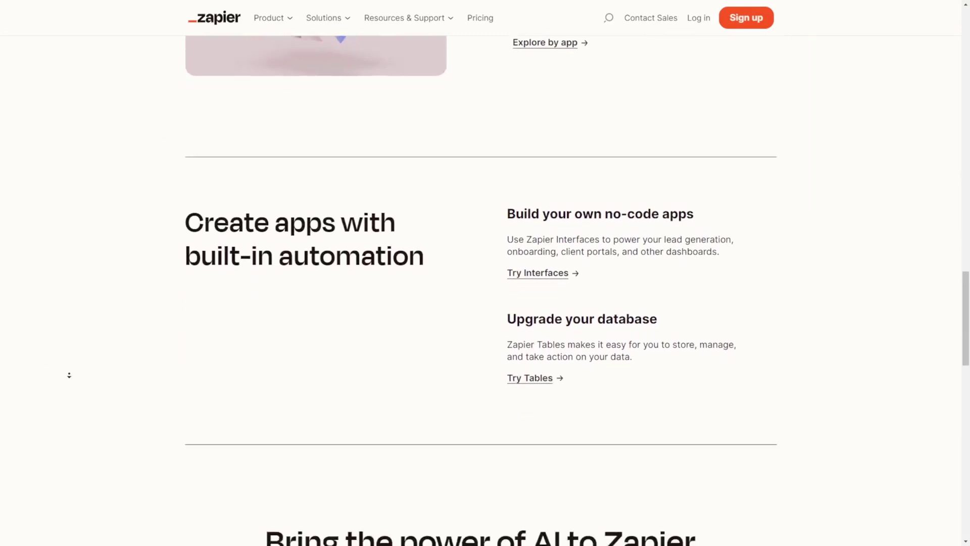
scroll(85, 330, down, 9)
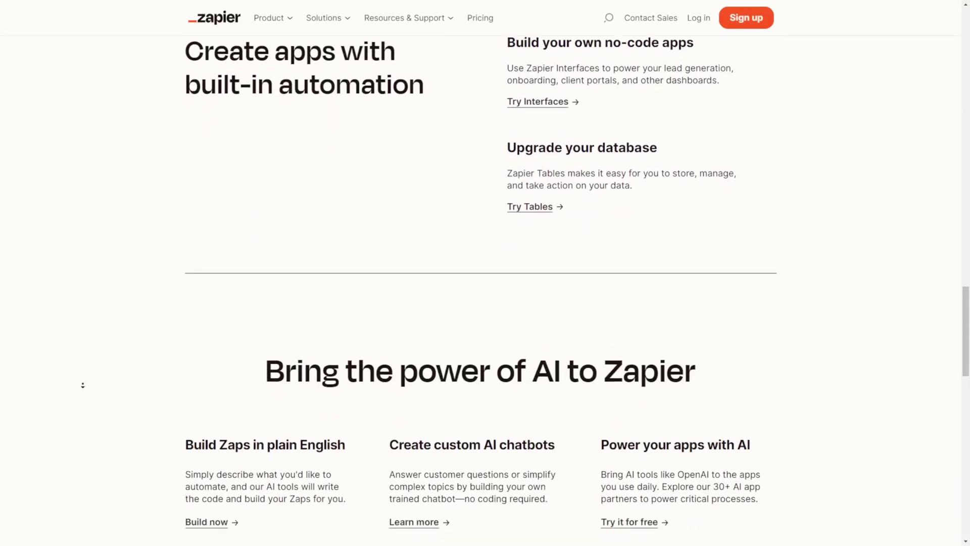
scroll(85, 388, down, 10)
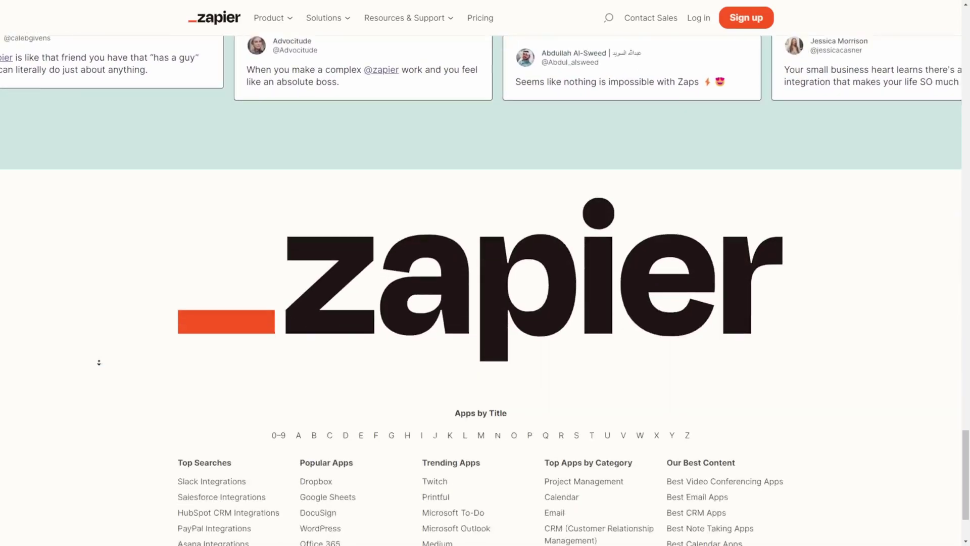
middle_click(110, 329)
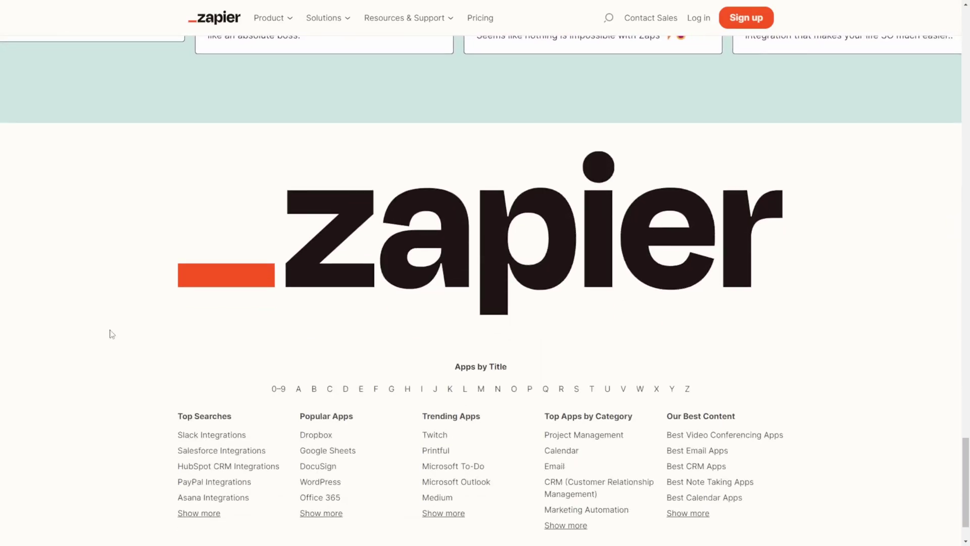
Step: Scroll the Application Integration overview from key features past the architecture diagram to Key benefits
scroll(106, 333, up, 2)
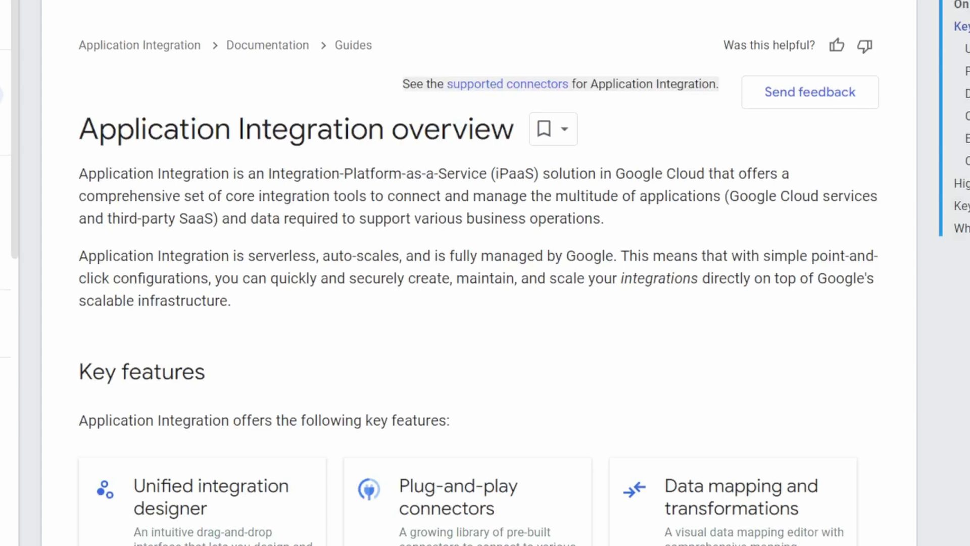
scroll(485, 273, down, 6)
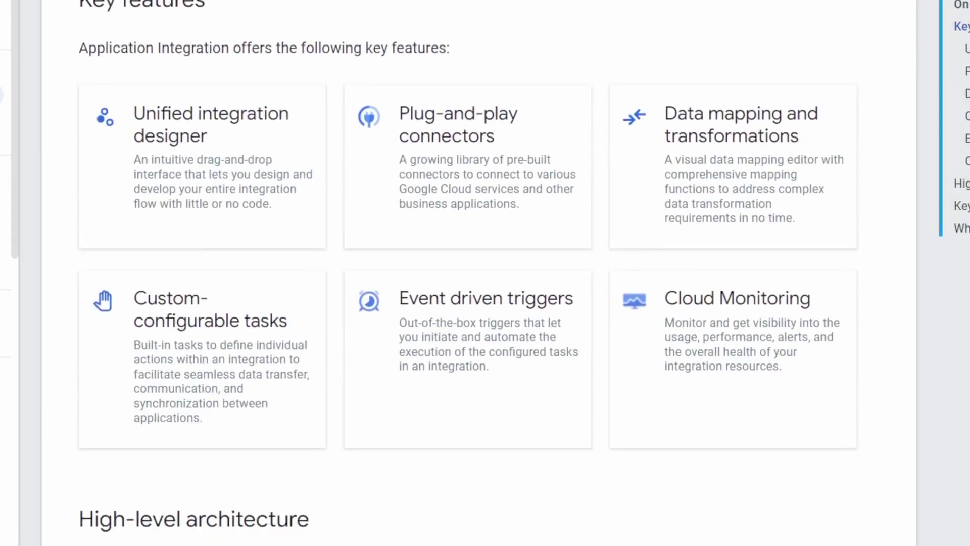
scroll(485, 273, down, 7)
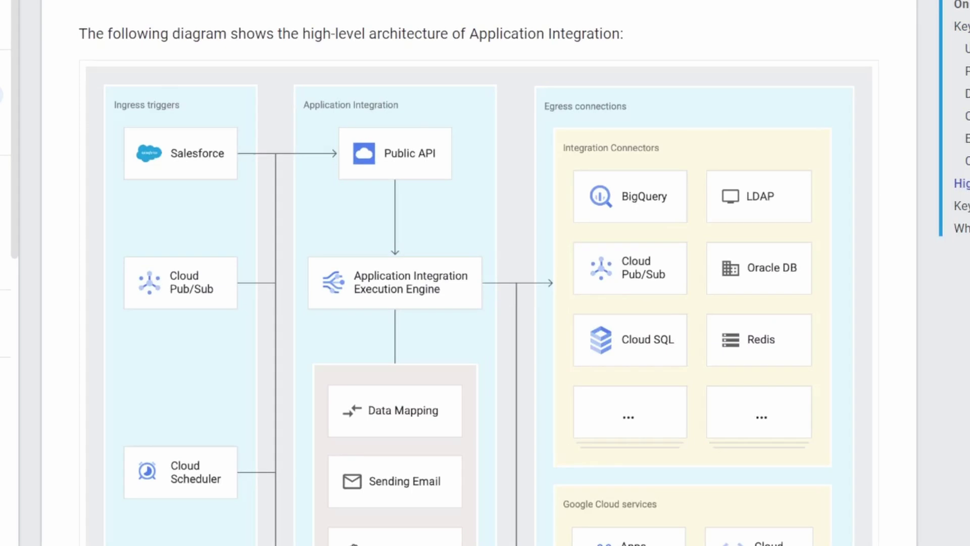
scroll(485, 273, down, 14)
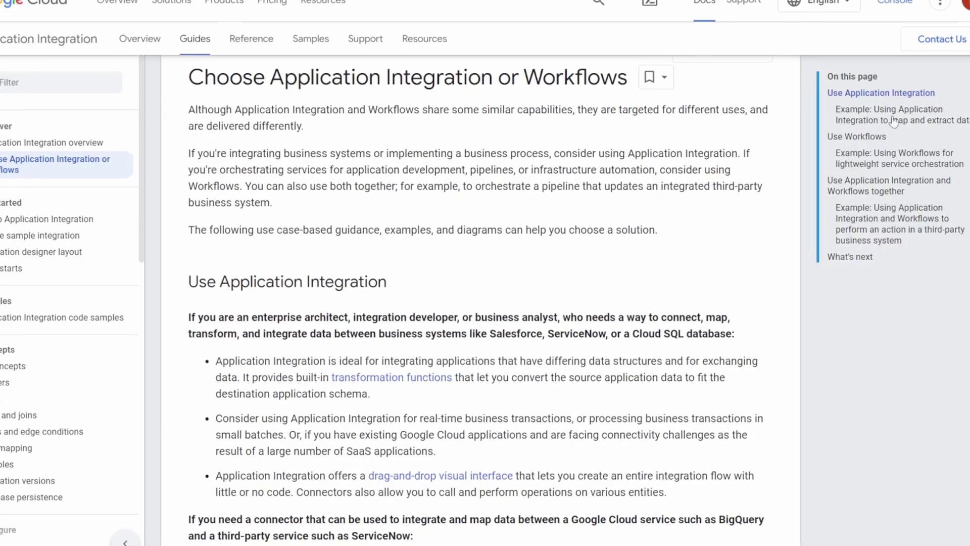
Step: Highlight the 'Use Application Integration' guidance text in the comparison guide, then deselect it
drag(177, 281, 796, 334)
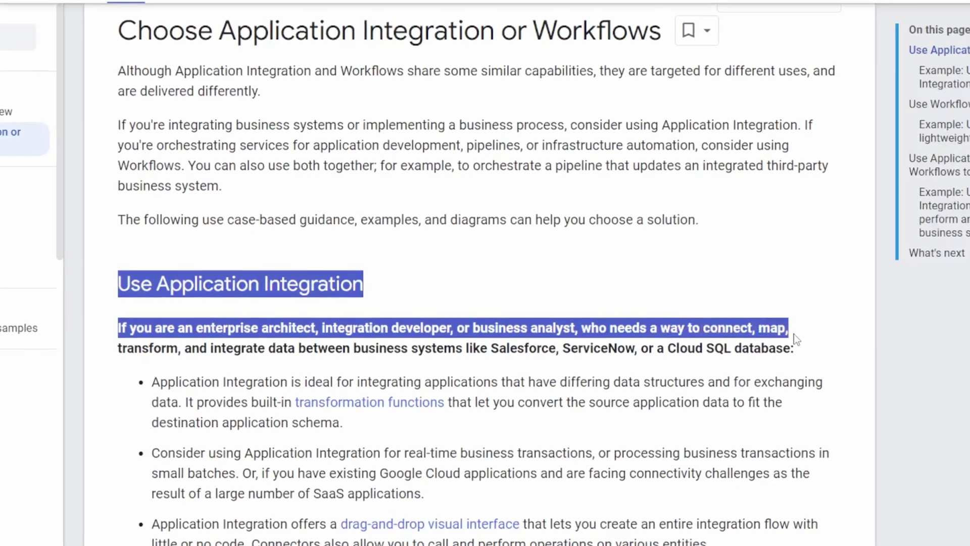
click(796, 334)
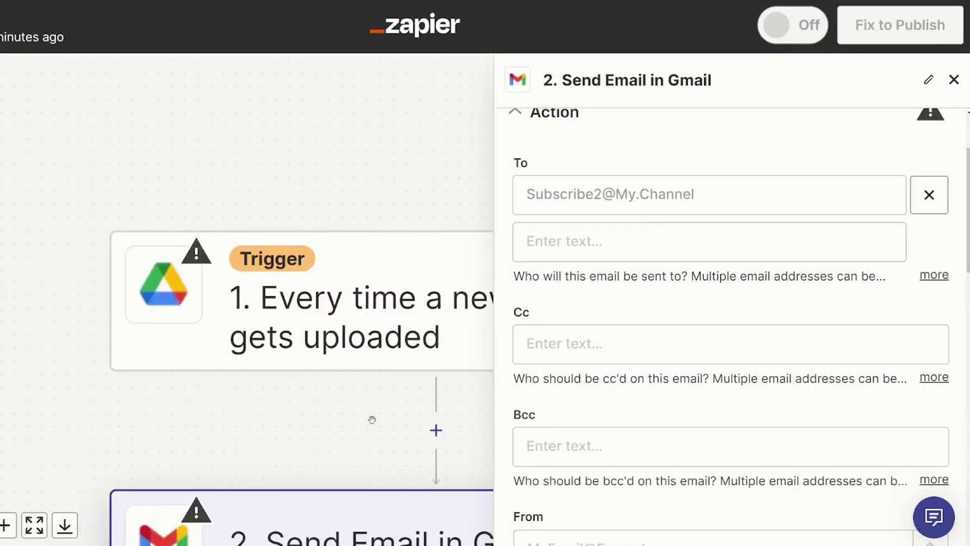
Step: Center both zap steps, then open Insert Data from the Gmail step's Attachments field
drag(372, 420, 262, 390)
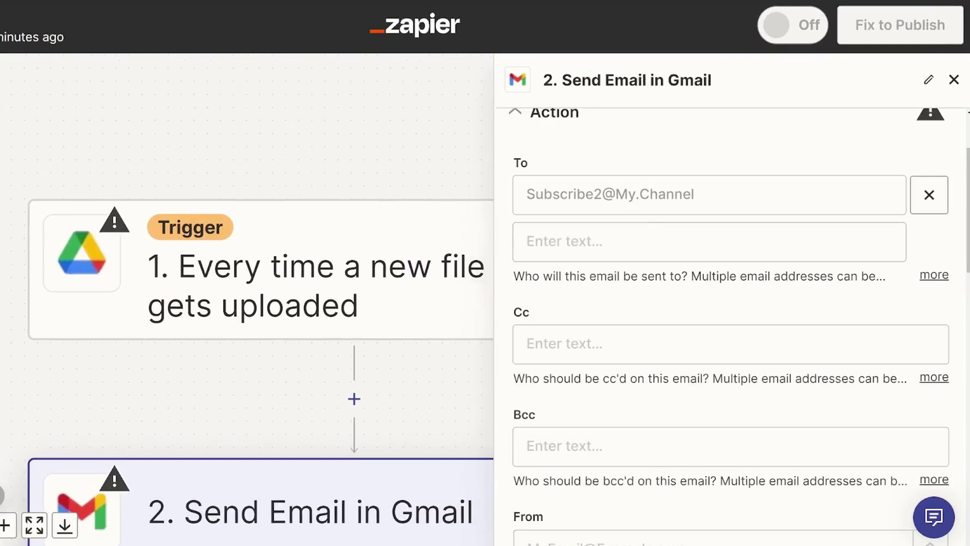
scroll(380, 397, down, 5)
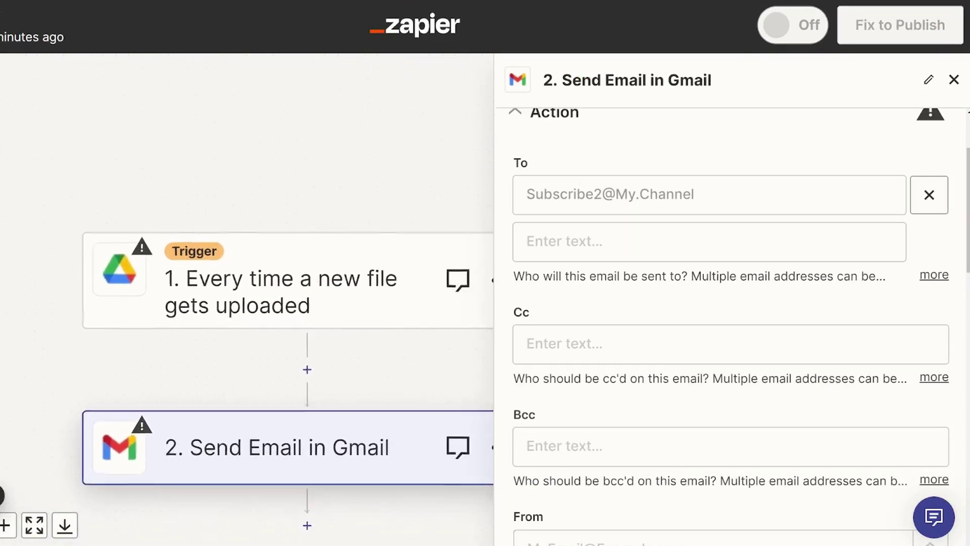
drag(424, 359, 380, 335)
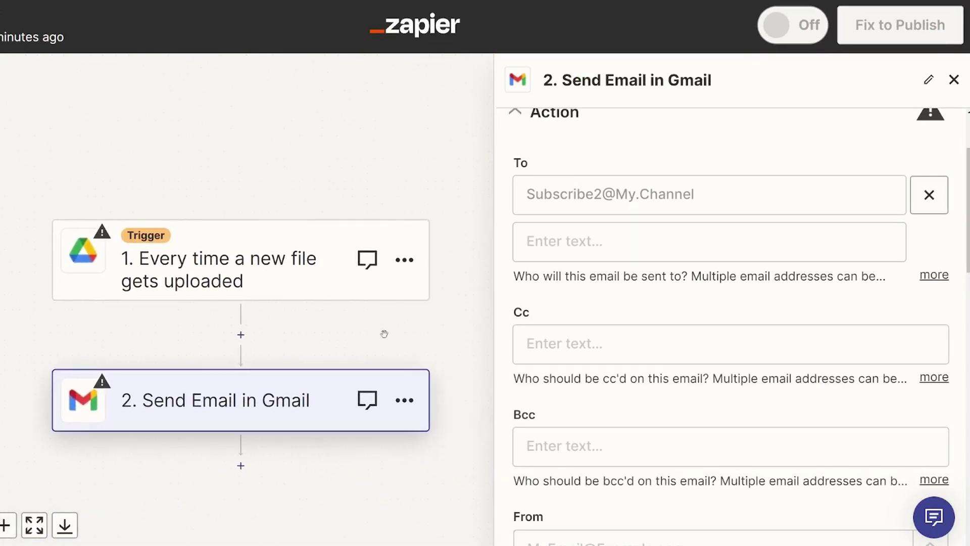
scroll(510, 326, down, 1)
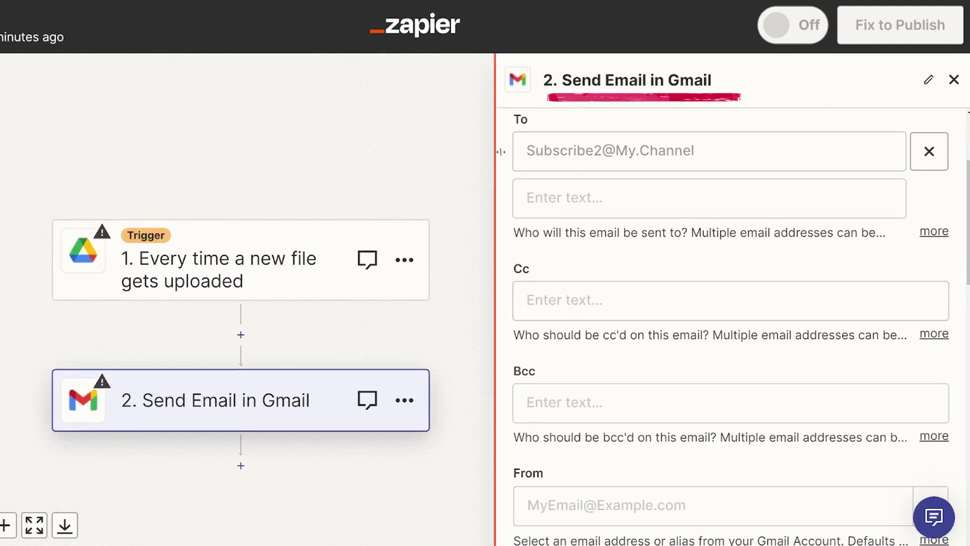
scroll(507, 157, down, 10)
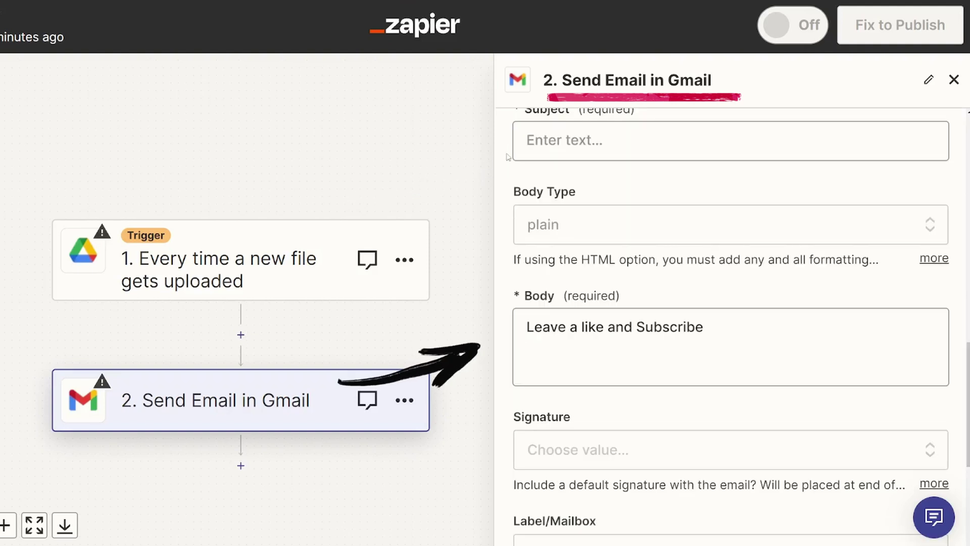
scroll(557, 345, down, 7)
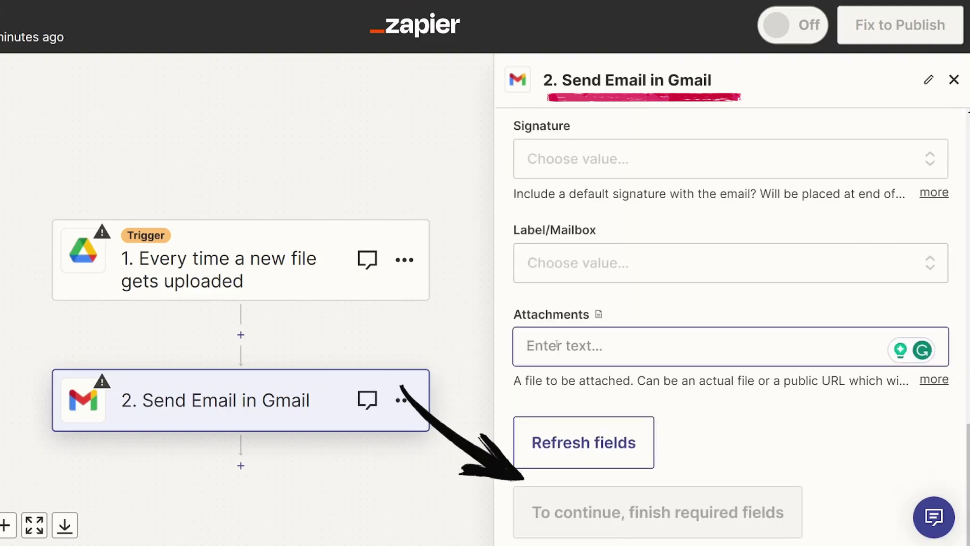
click(558, 345)
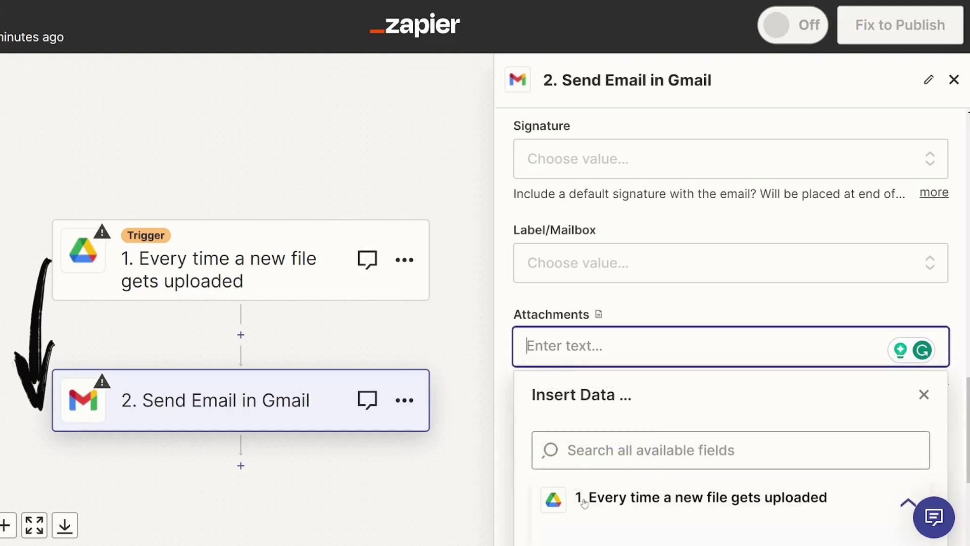
scroll(584, 502, down, 4)
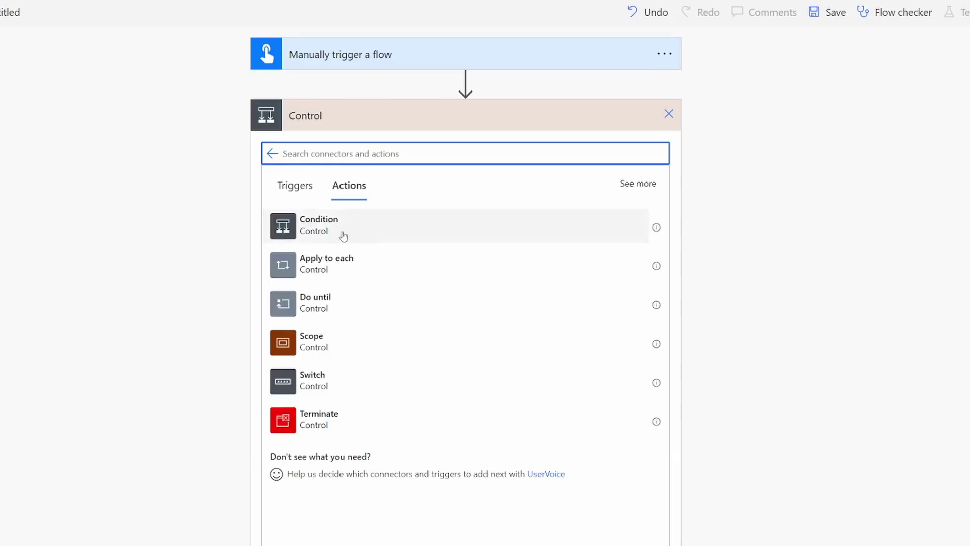
Step: Add a Condition step, add Case 2 to the switch, and open the Finally scope's Response action menu
click(325, 232)
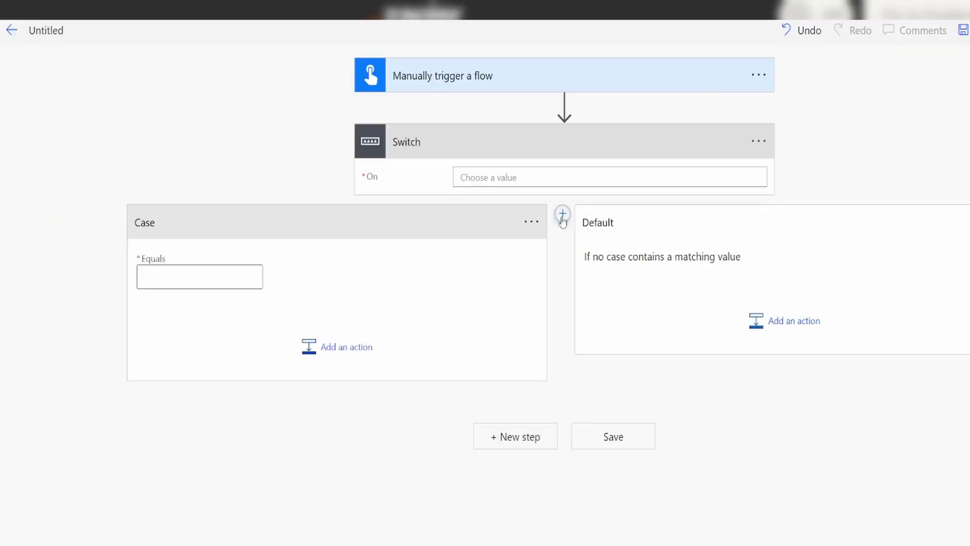
click(562, 217)
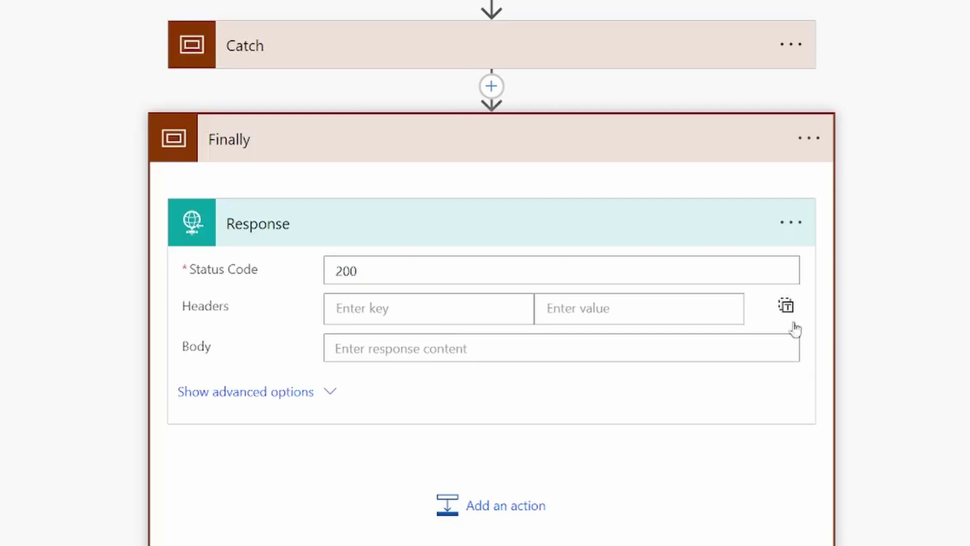
click(792, 228)
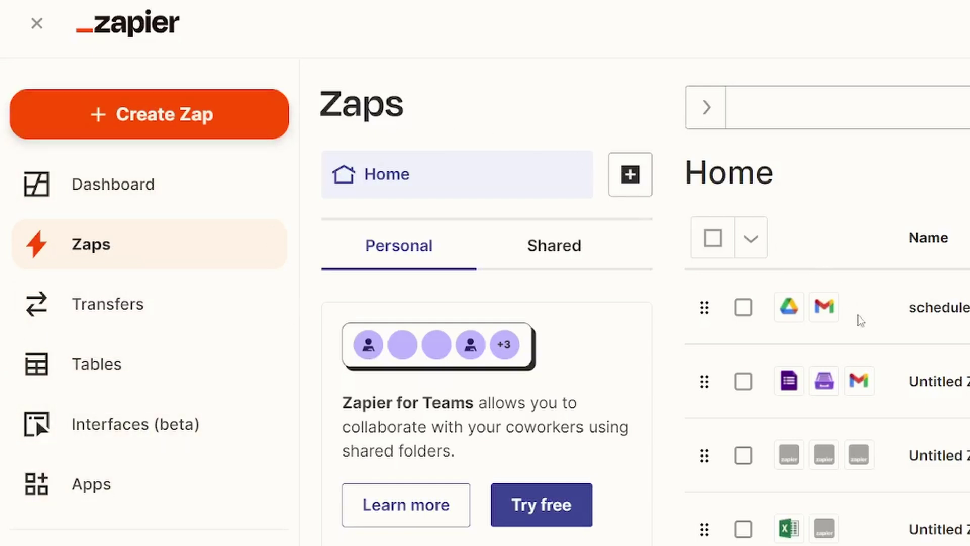
Step: Create a new Zap, dismiss the trigger app choices, and open the Action step's app picker
click(173, 125)
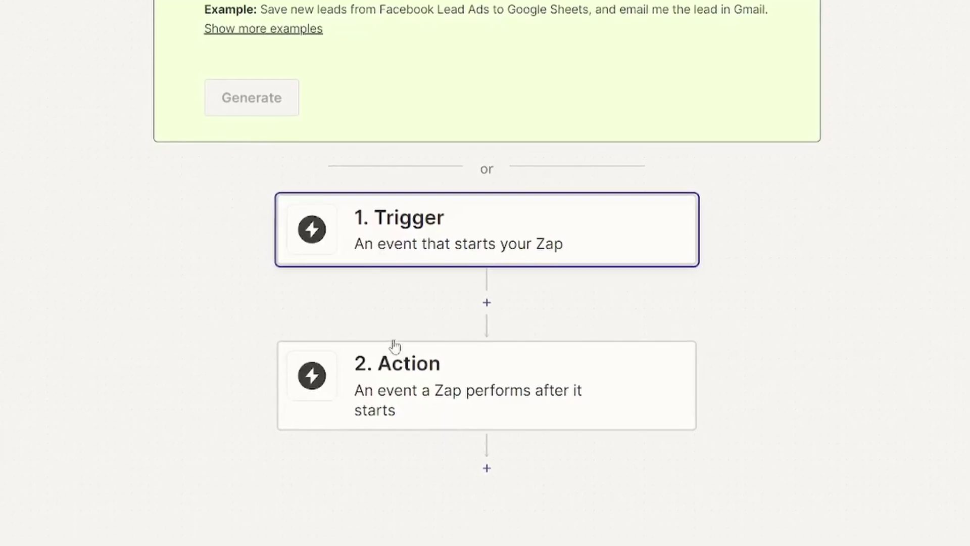
click(426, 230)
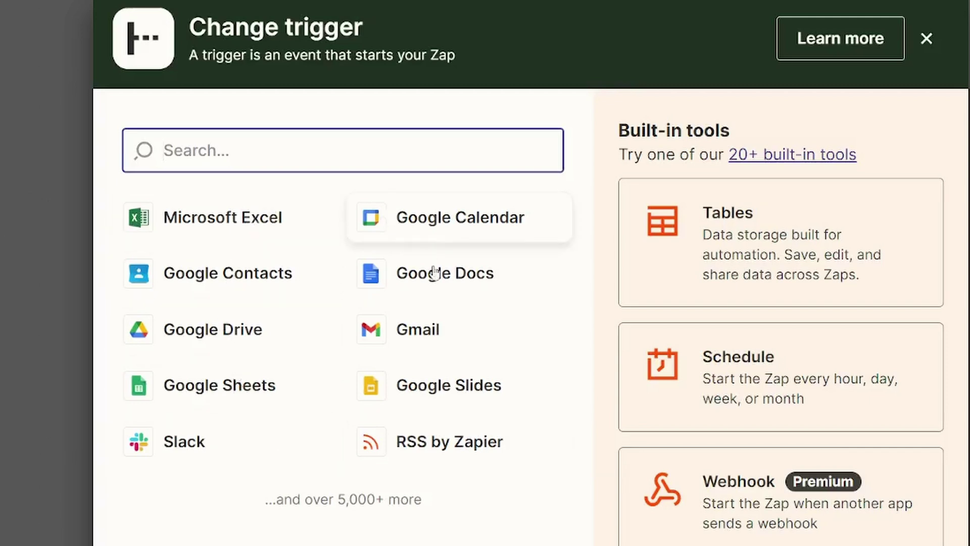
key(Escape)
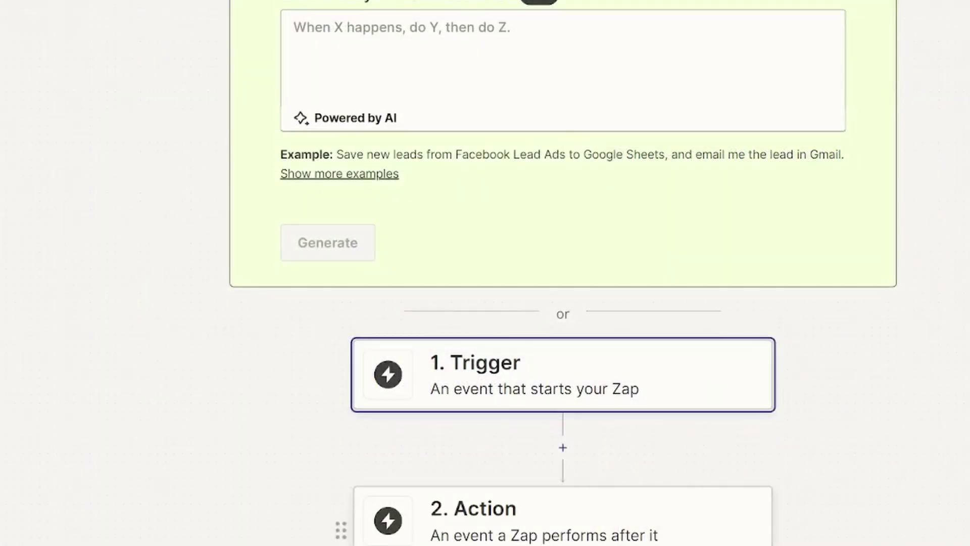
click(510, 520)
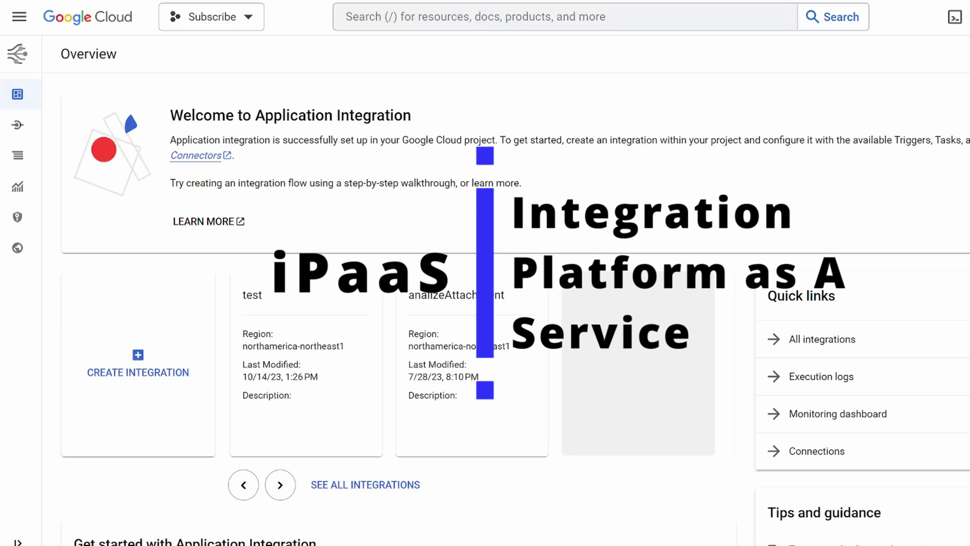
scroll(515, 320, down, 3)
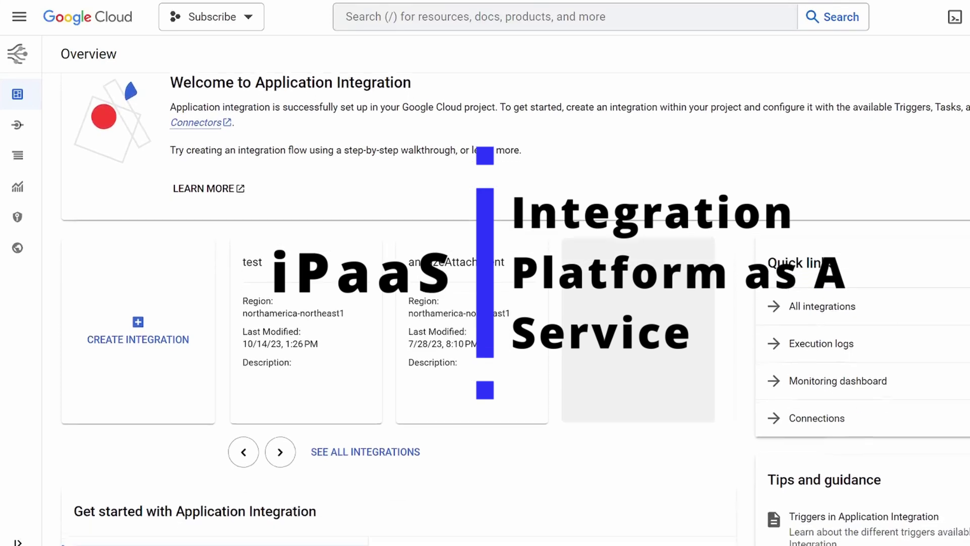
scroll(515, 320, down, 3)
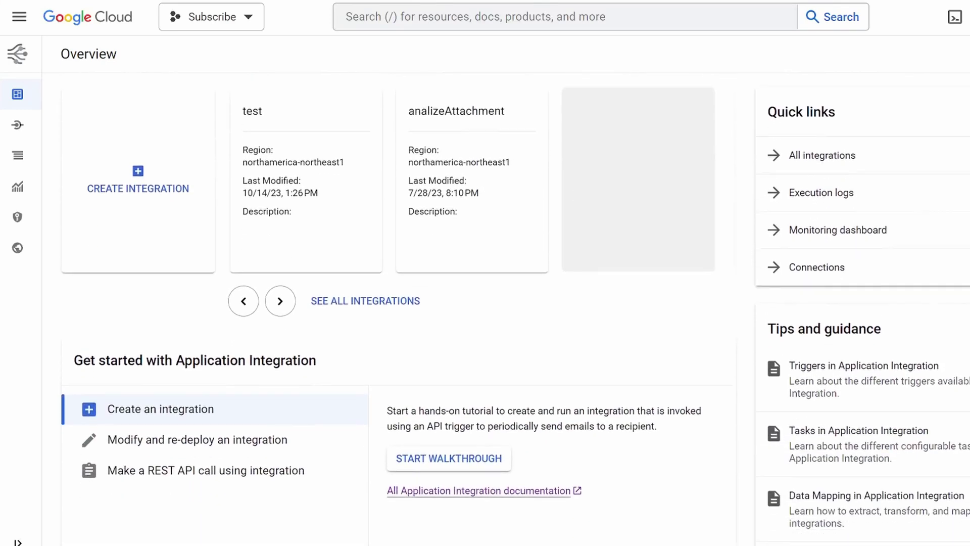
scroll(515, 320, down, 3)
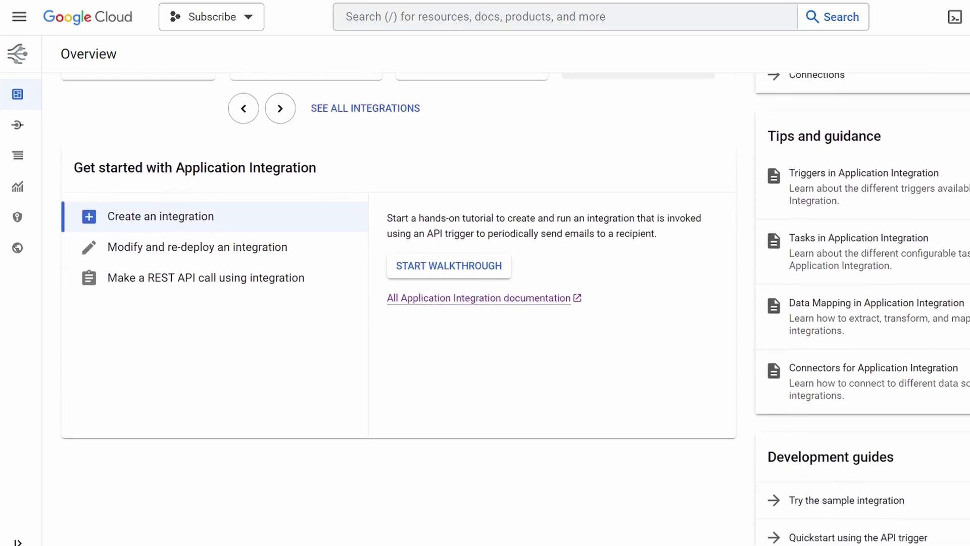
scroll(515, 320, down, 1)
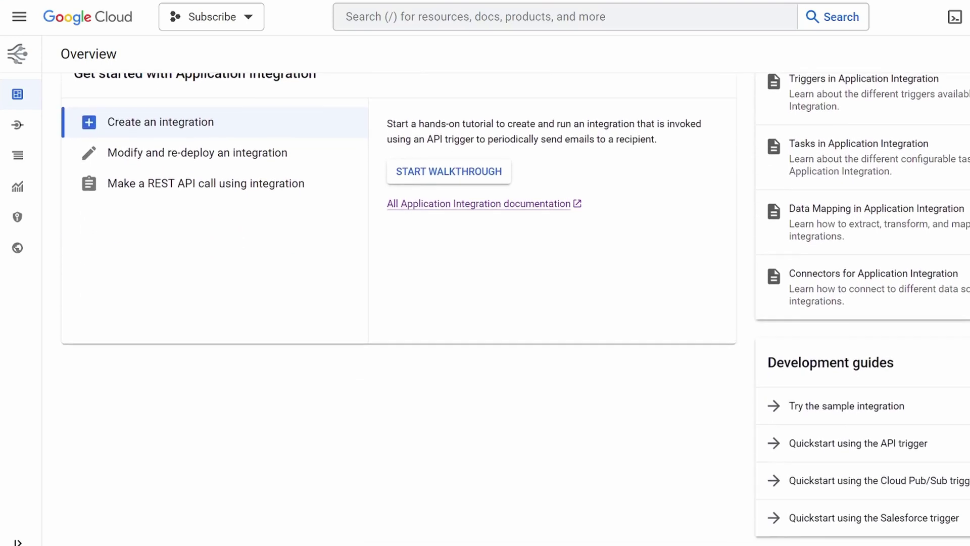
scroll(520, 318, up, 8)
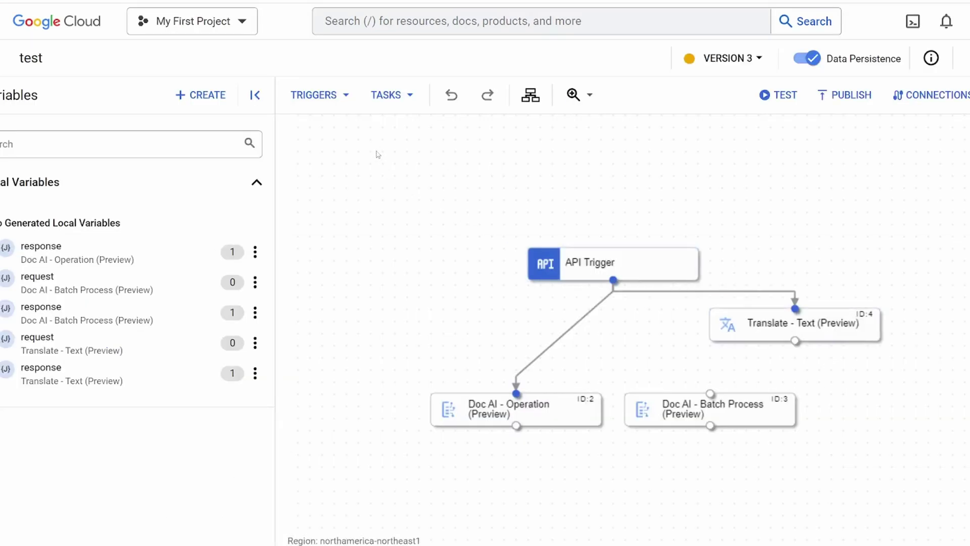
Step: Place a Sheets - Get task on the test integration canvas and start a new authentication profile
click(351, 101)
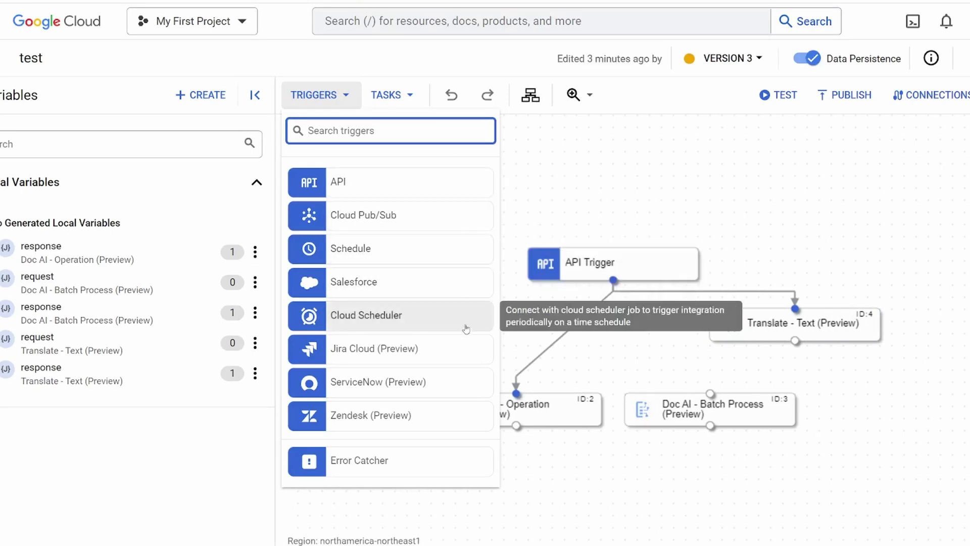
click(392, 95)
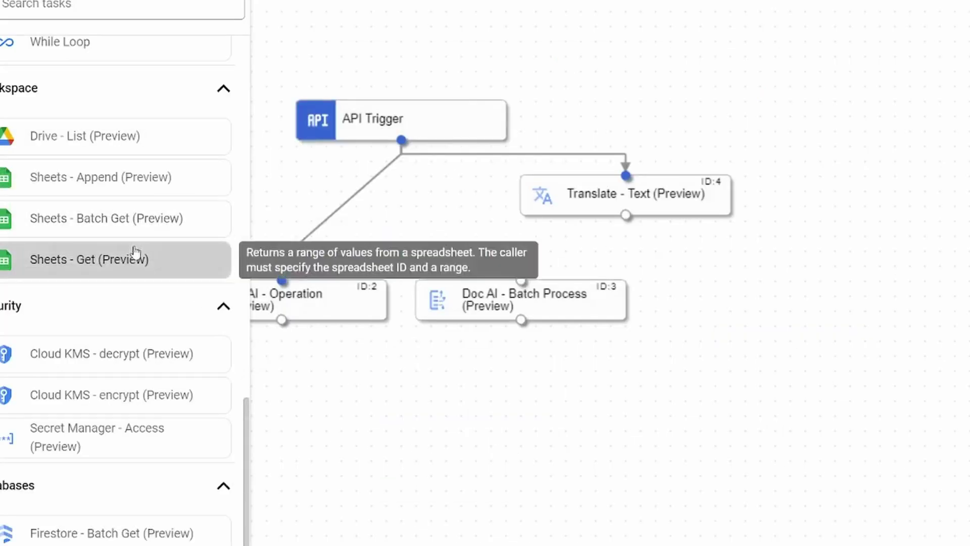
drag(135, 251, 65, 209)
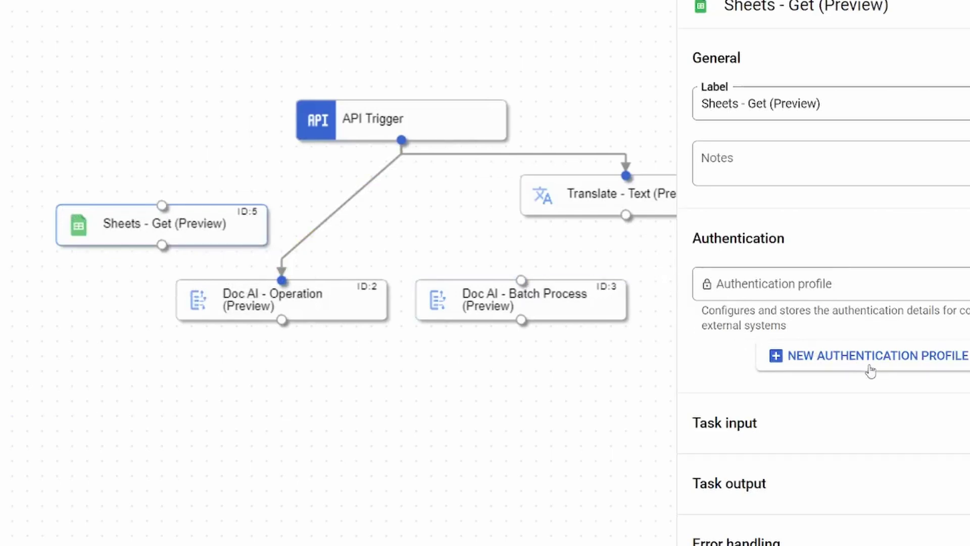
click(811, 367)
scroll(947, 235, down, 1)
scroll(947, 235, down, 2)
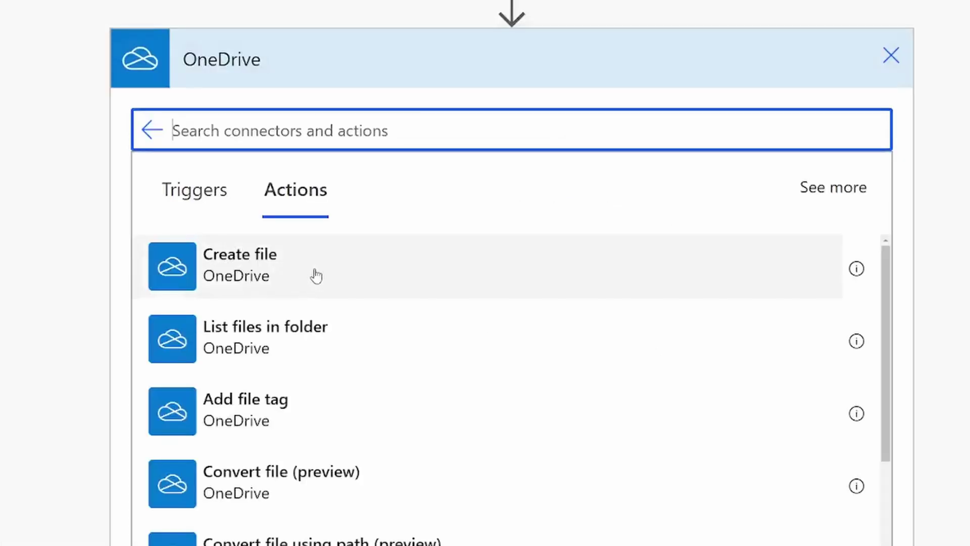
Step: Add the OneDrive Create file action and sign in, accepting Power Platform's access request
click(316, 275)
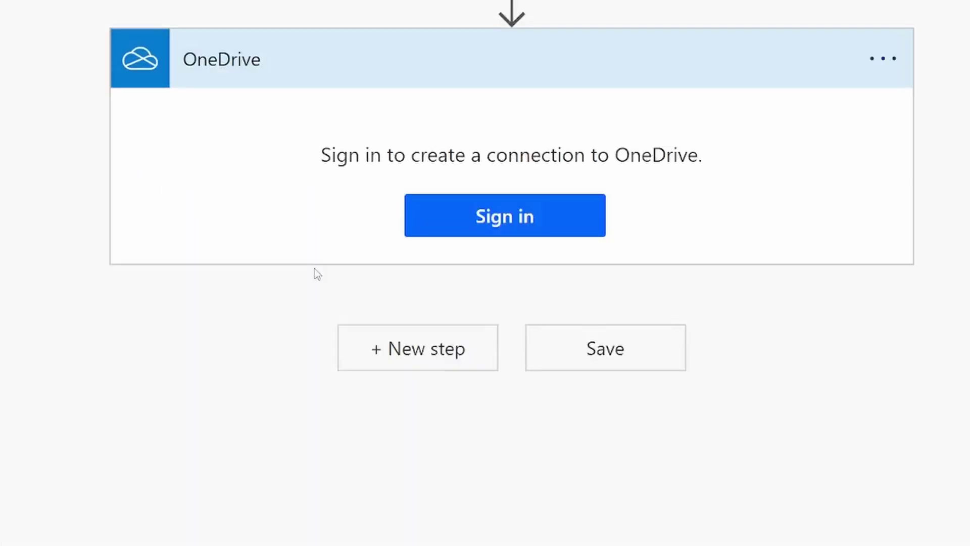
click(517, 233)
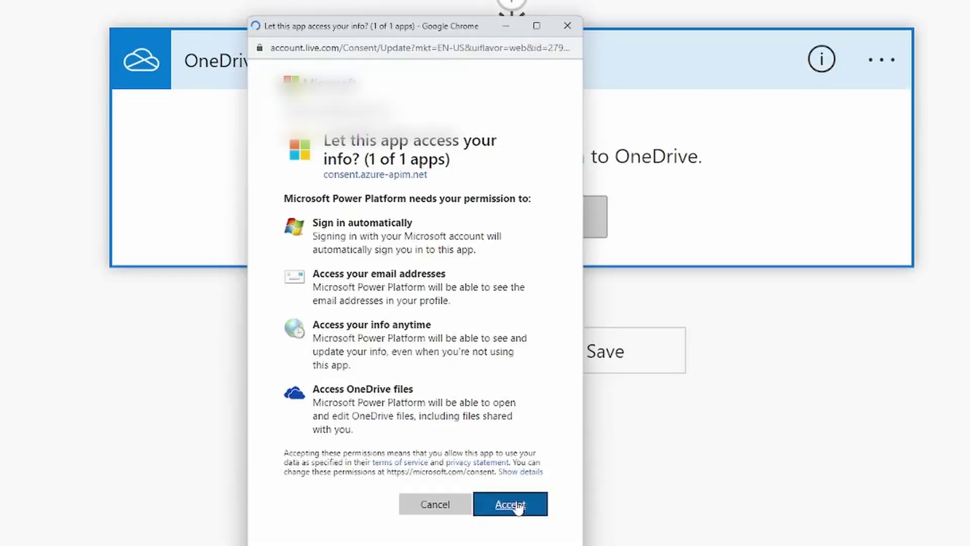
click(516, 504)
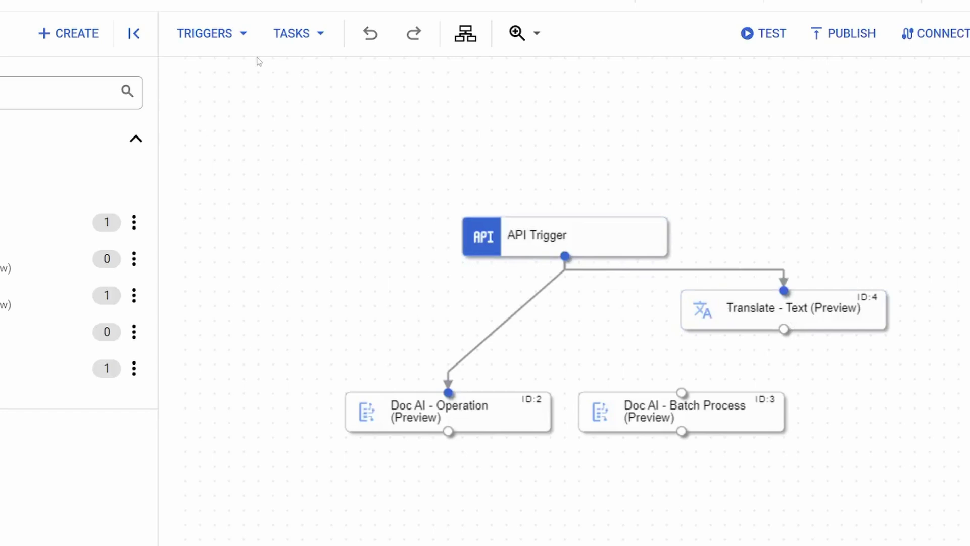
Step: Check the list of trigger types, dismiss it, and bring up the list of available tasks
click(249, 44)
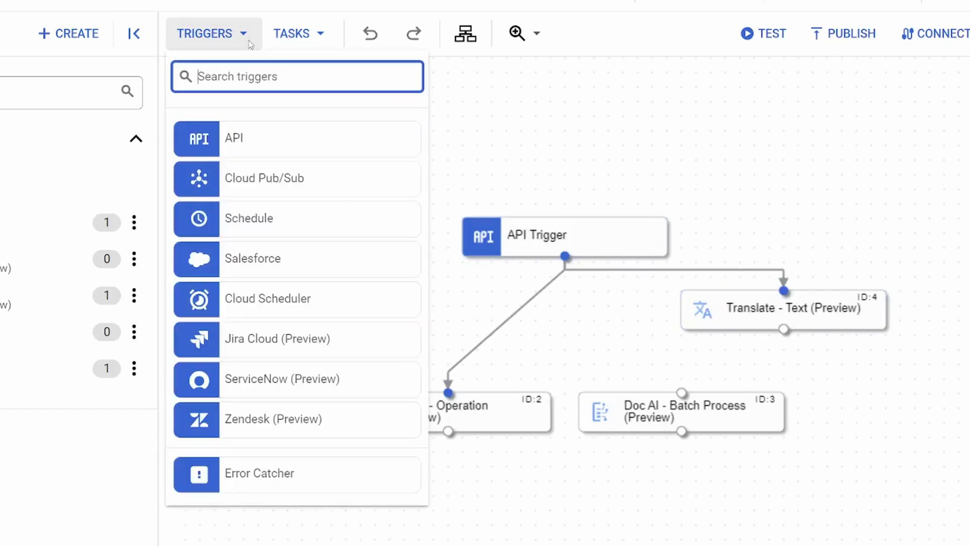
click(320, 34)
click(321, 33)
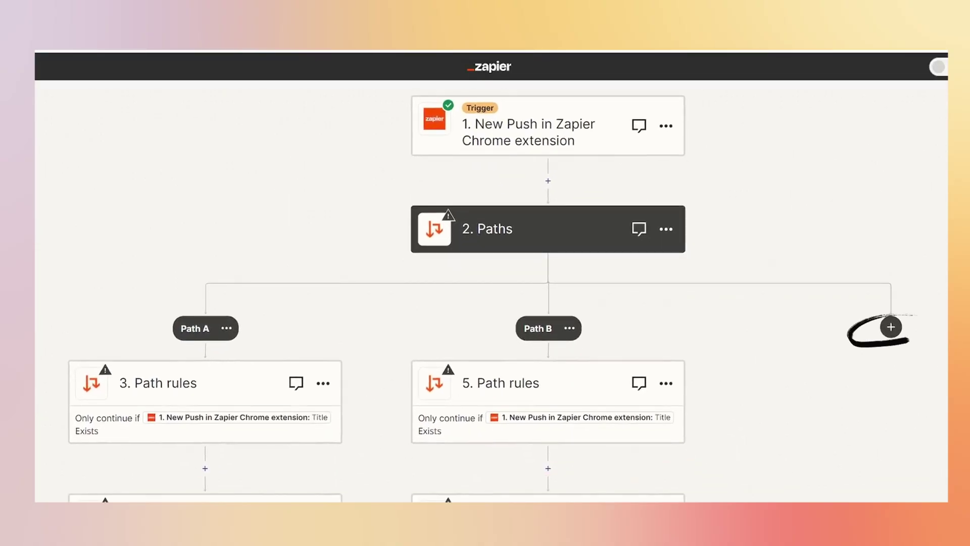
scroll(777, 377, down, 4)
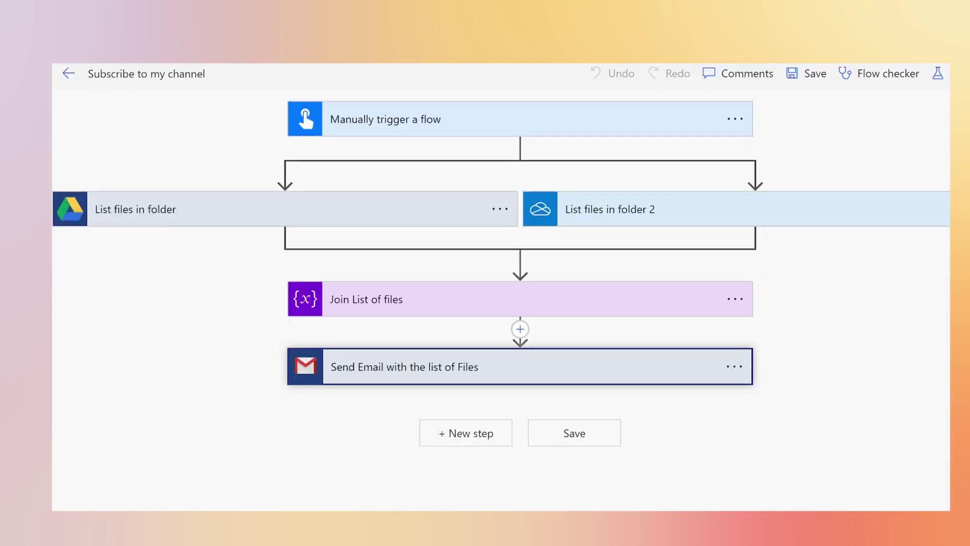
scroll(488, 376, down, 1)
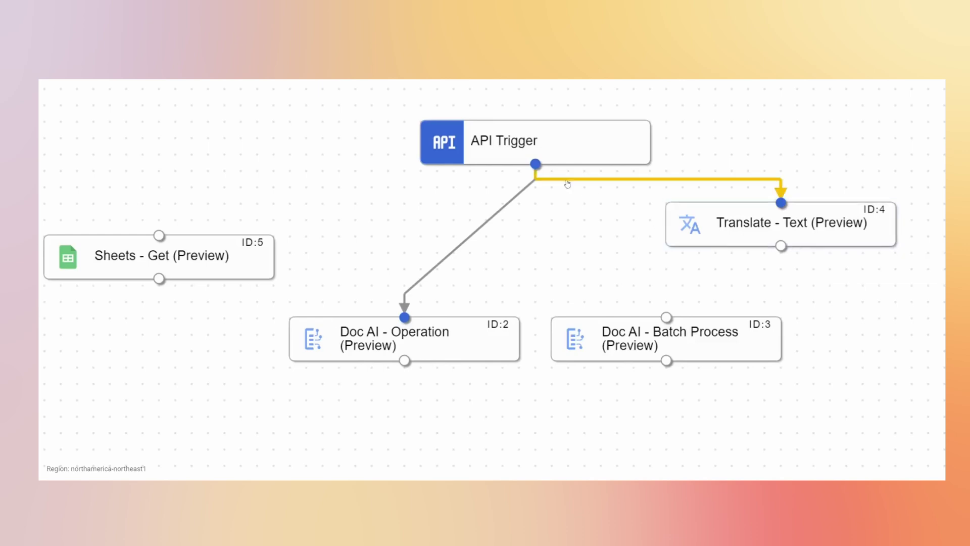
Step: Link the API Trigger's output to the Sheets - Get task, then pan to show the whole workflow
drag(535, 164, 245, 235)
scroll(480, 243, down, 1)
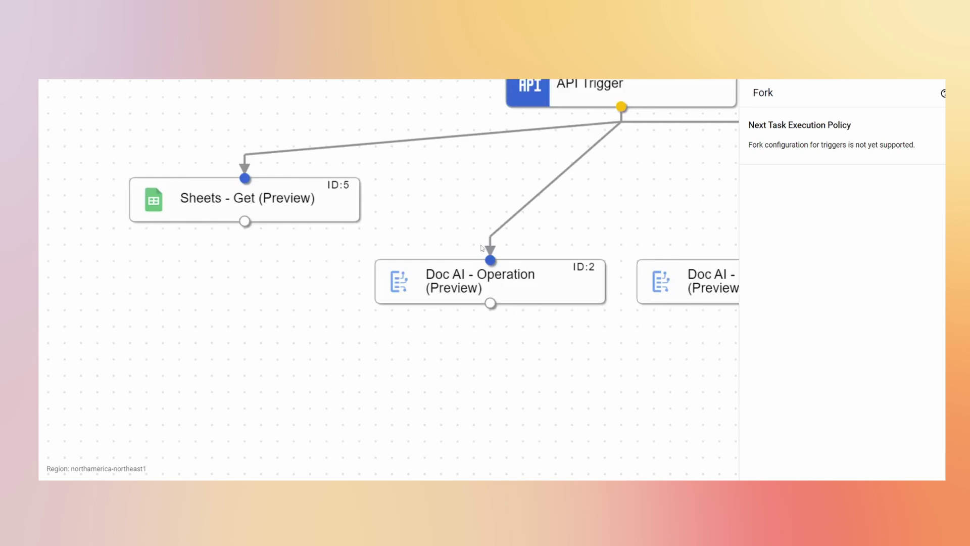
drag(636, 176, 388, 233)
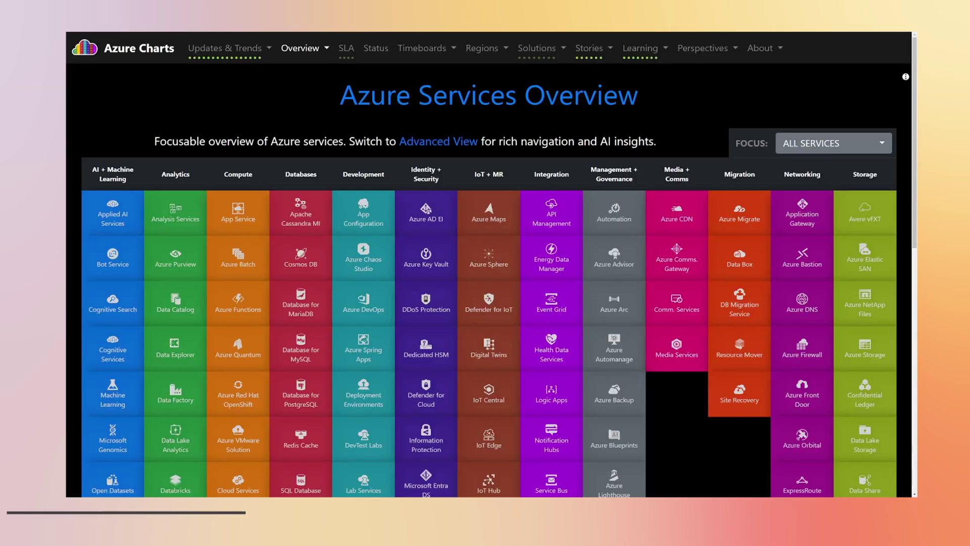
Step: Scroll down the Azure Services Overview grid to browse the lower rows of categorized service tiles
scroll(498, 267, down, 2)
scroll(488, 277, down, 3)
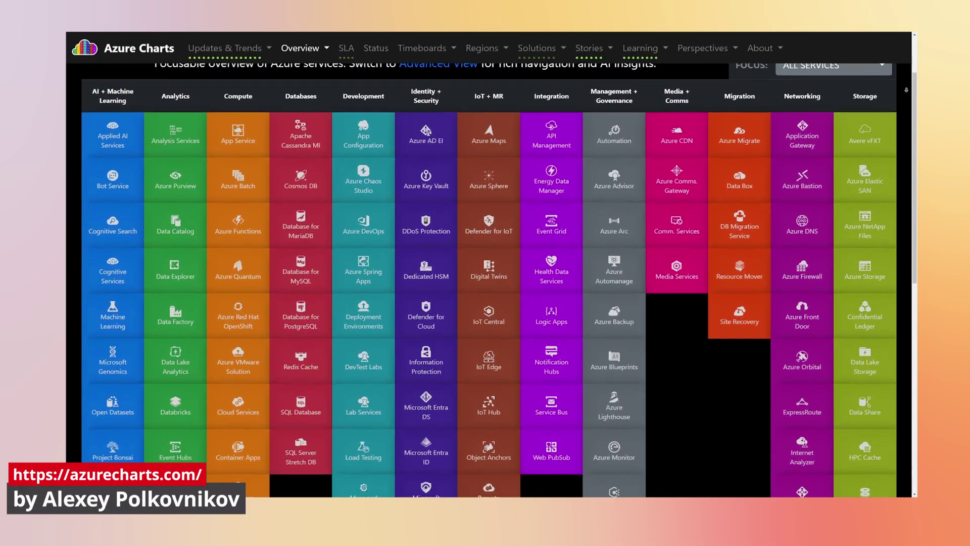
scroll(488, 278, down, 3)
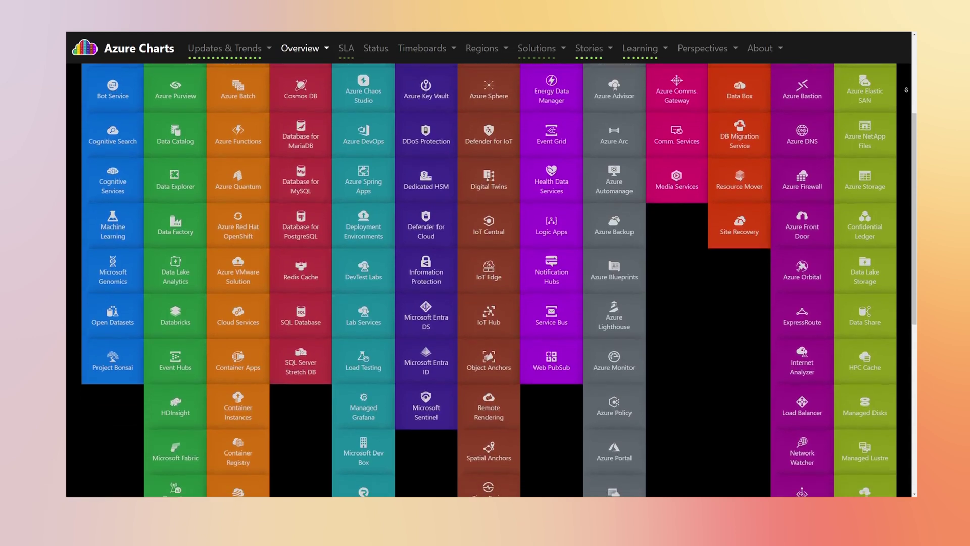
scroll(488, 278, down, 3)
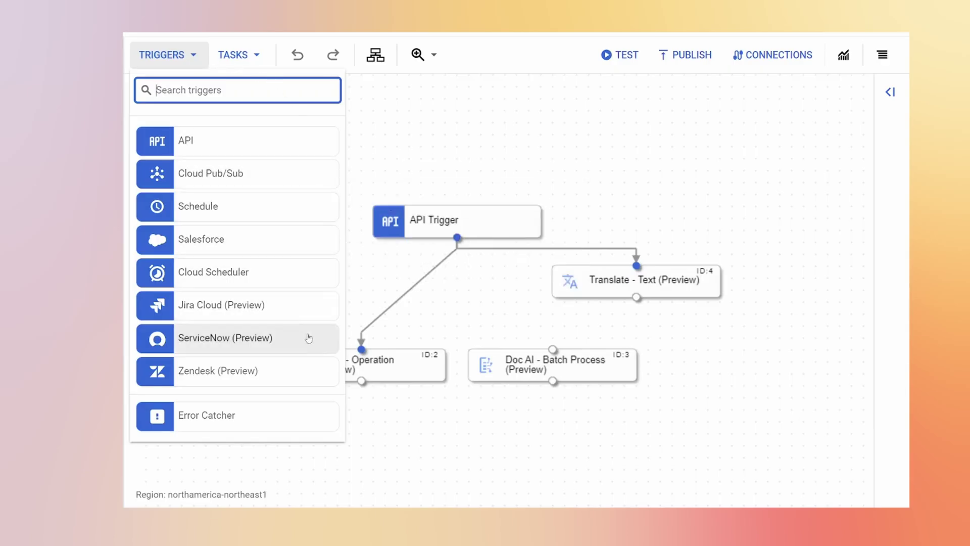
Step: Replace the Triggers dropdown with the Tasks dropdown and scroll through the available tasks
click(258, 55)
click(264, 59)
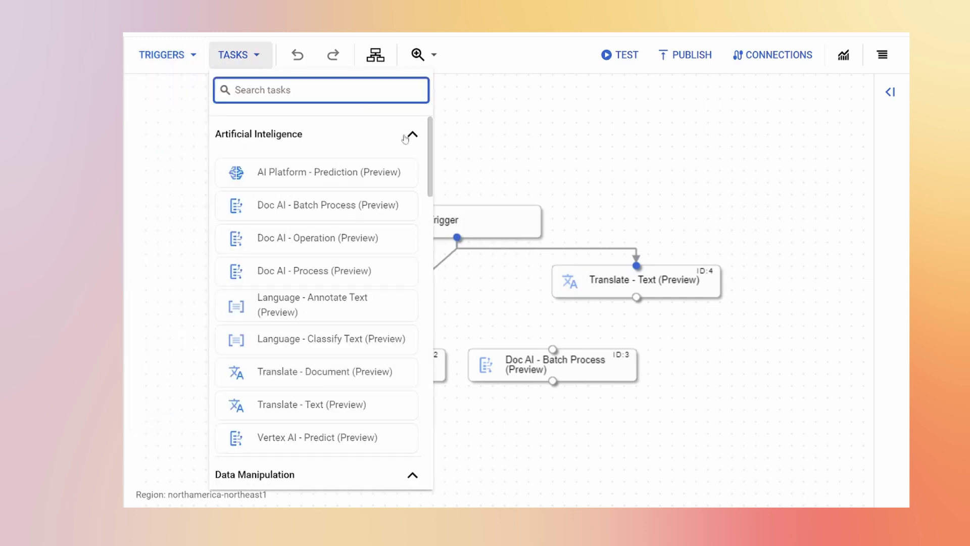
drag(429, 150, 432, 233)
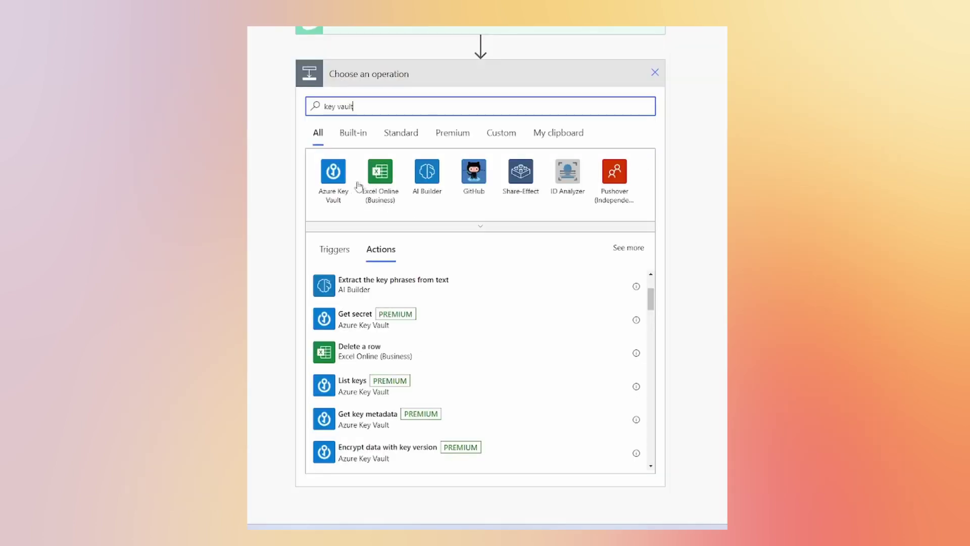
Step: Browse the Azure Key Vault, Office 365 Users, Dataverse and Excel Online (Business) connector actions
click(332, 169)
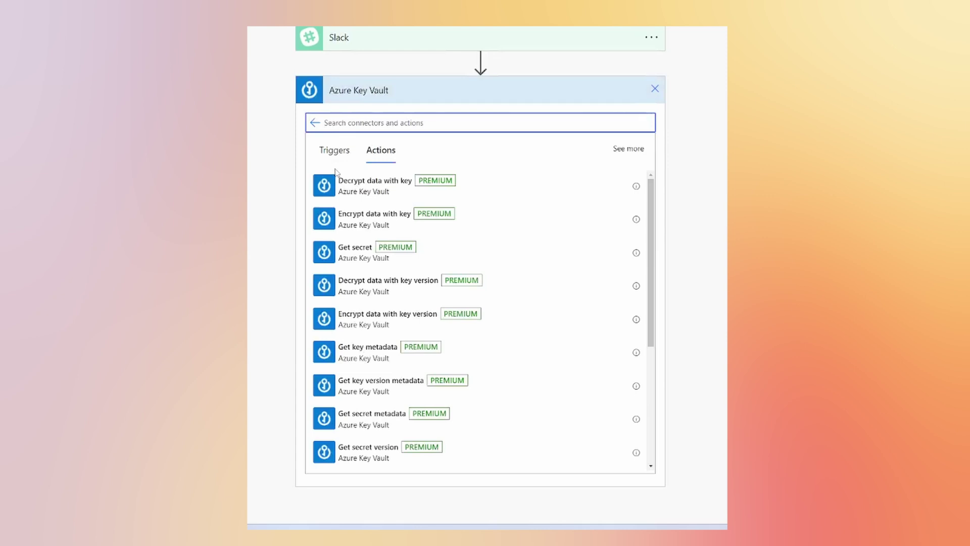
click(315, 123)
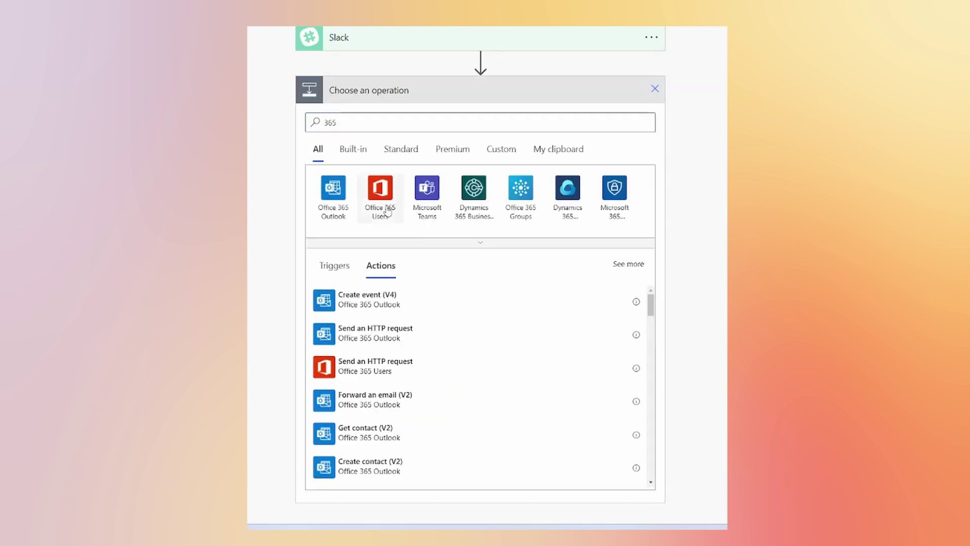
click(386, 211)
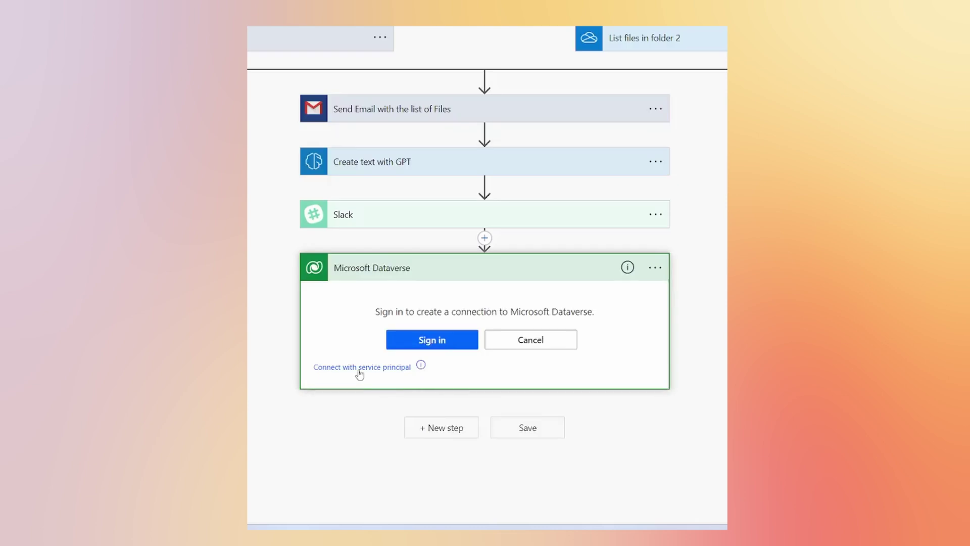
click(359, 367)
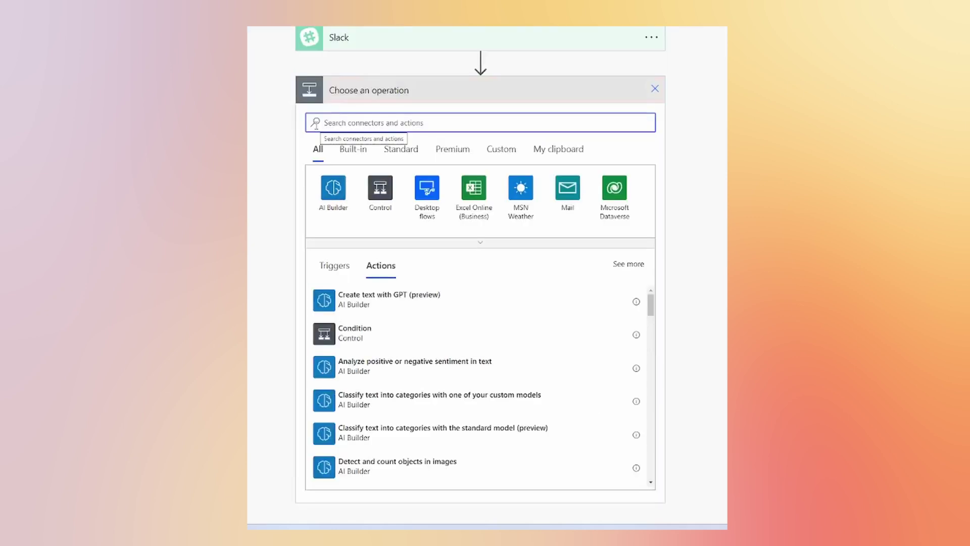
click(473, 201)
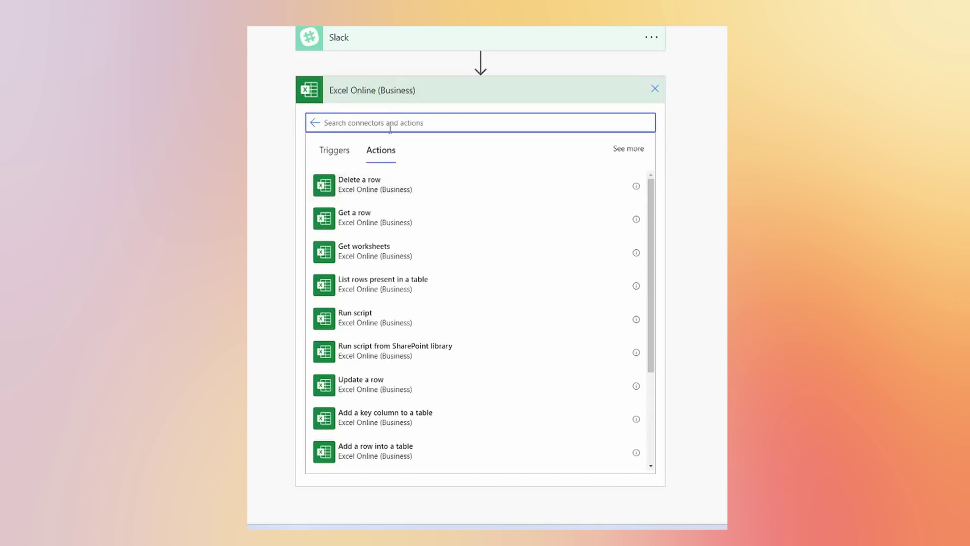
Step: Back in the onedrive results, add Desktop flows' 'Run a flow built with Power Automate for desktop' action
click(314, 122)
scroll(655, 314, down, 3)
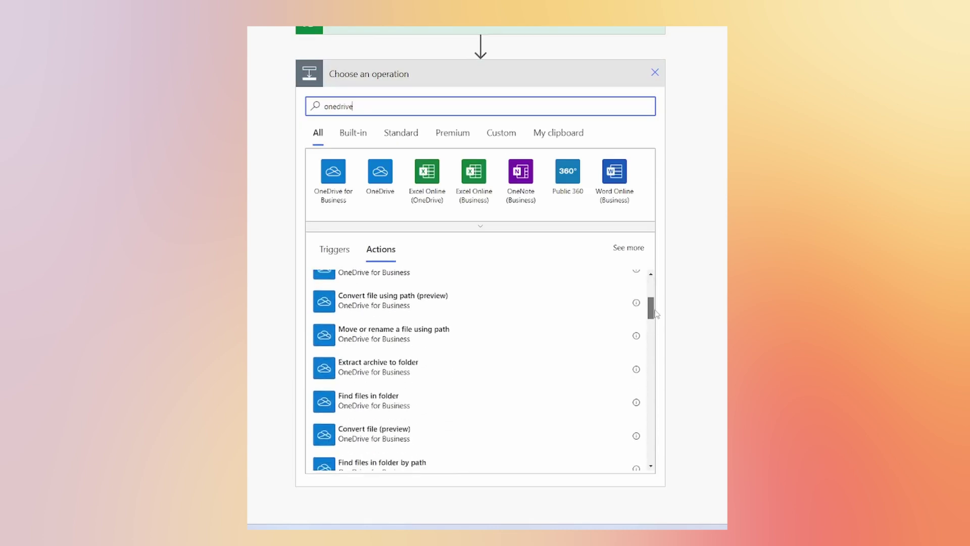
scroll(655, 313, down, 5)
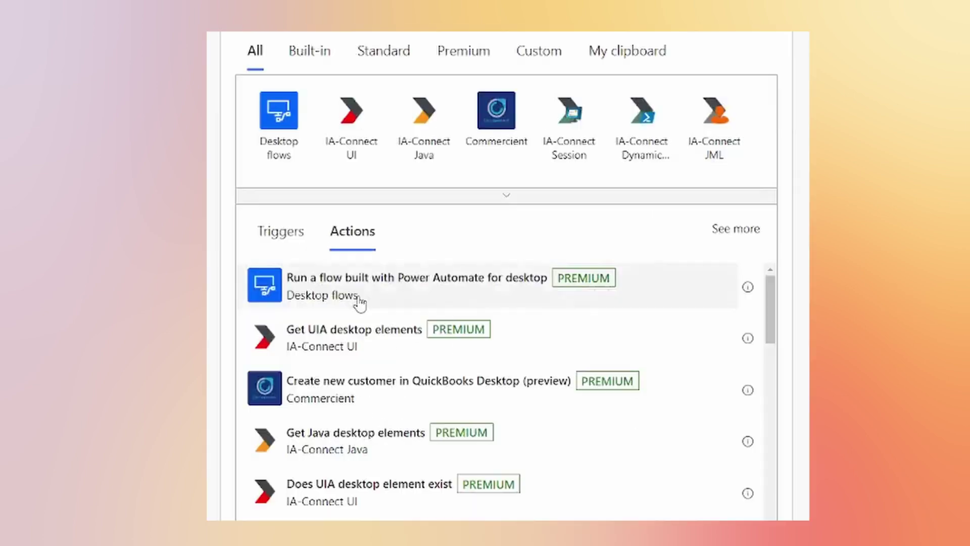
click(385, 304)
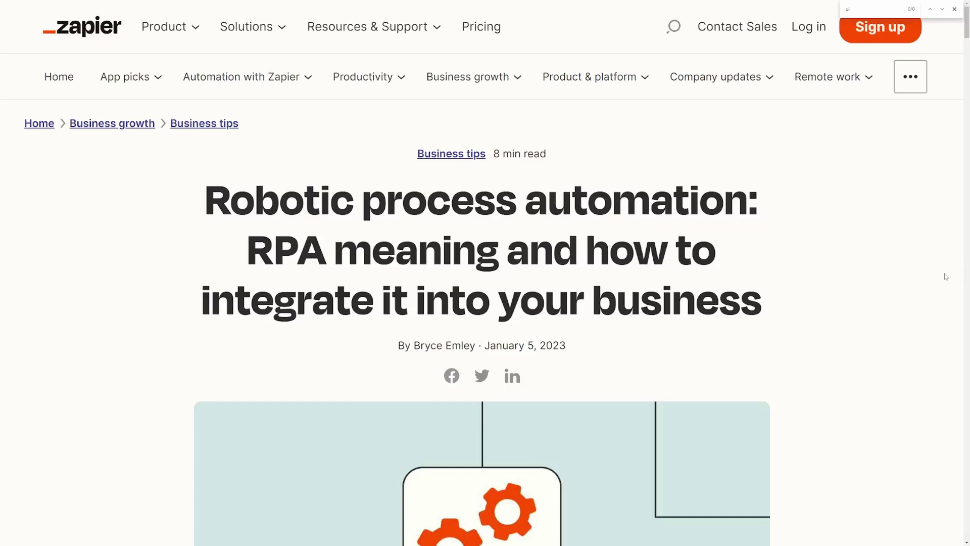
Step: Jump to the article's 'How to implement RPA' section and follow its RPA certification link
scroll(945, 283, down, 3)
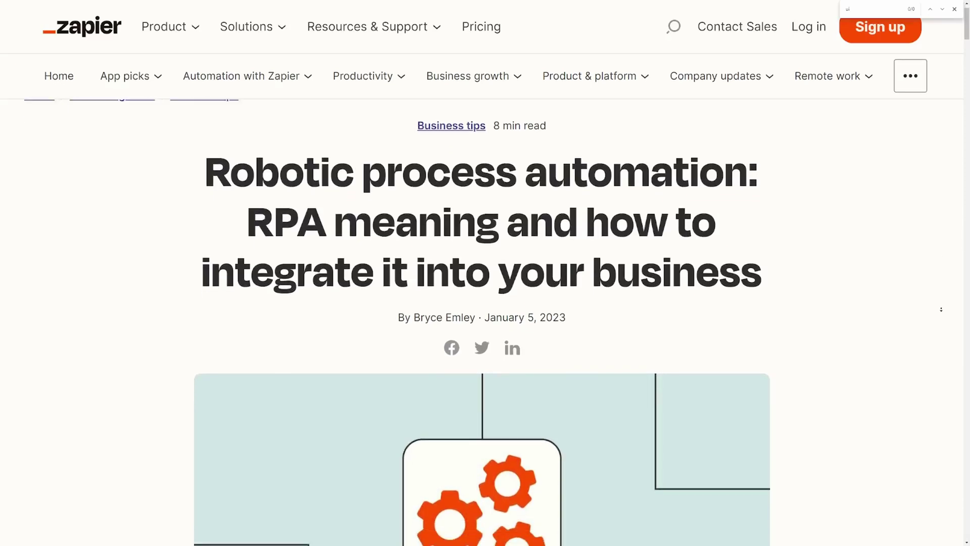
scroll(934, 333, down, 8)
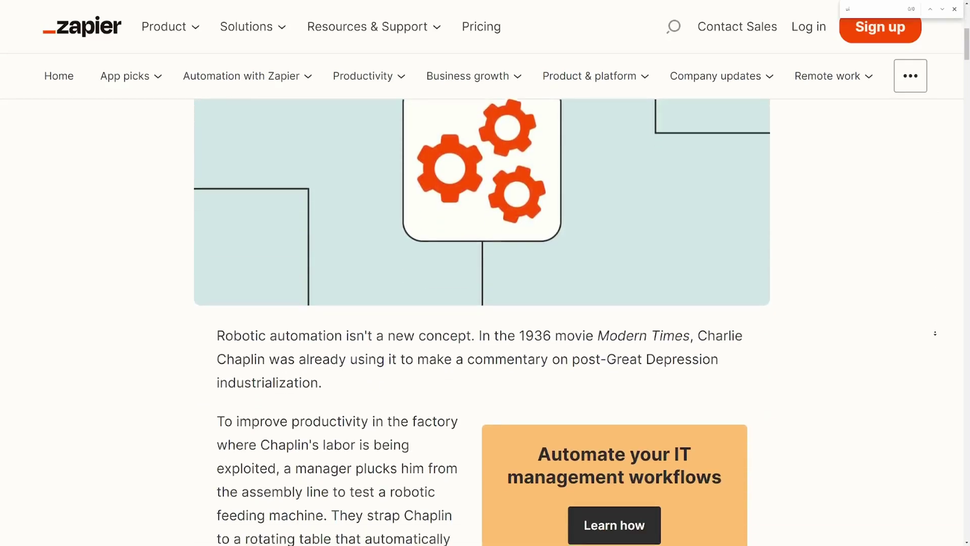
scroll(935, 333, down, 6)
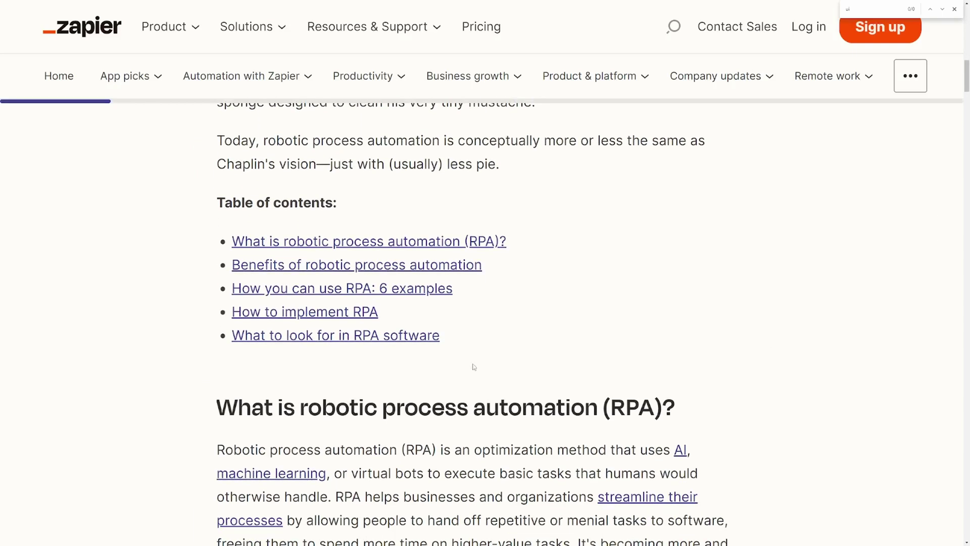
click(344, 313)
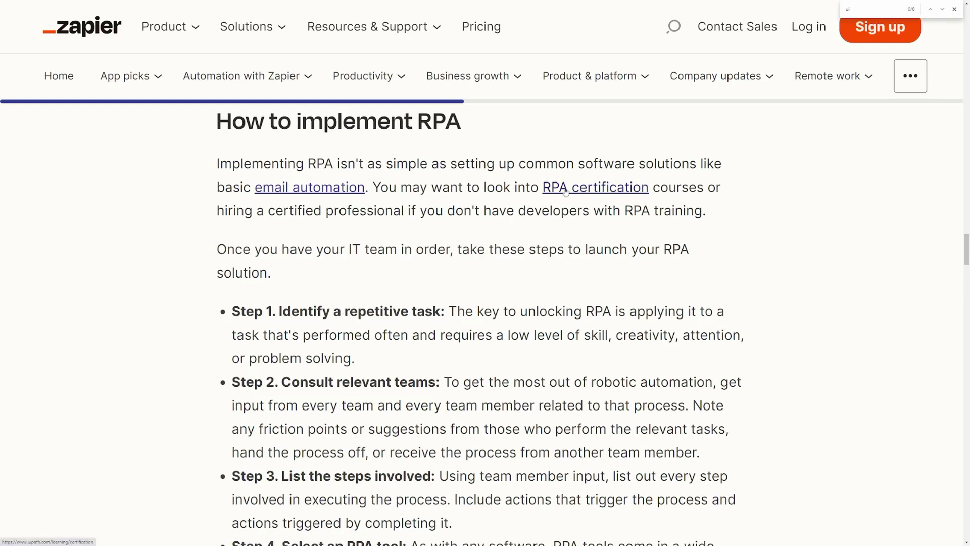
click(566, 192)
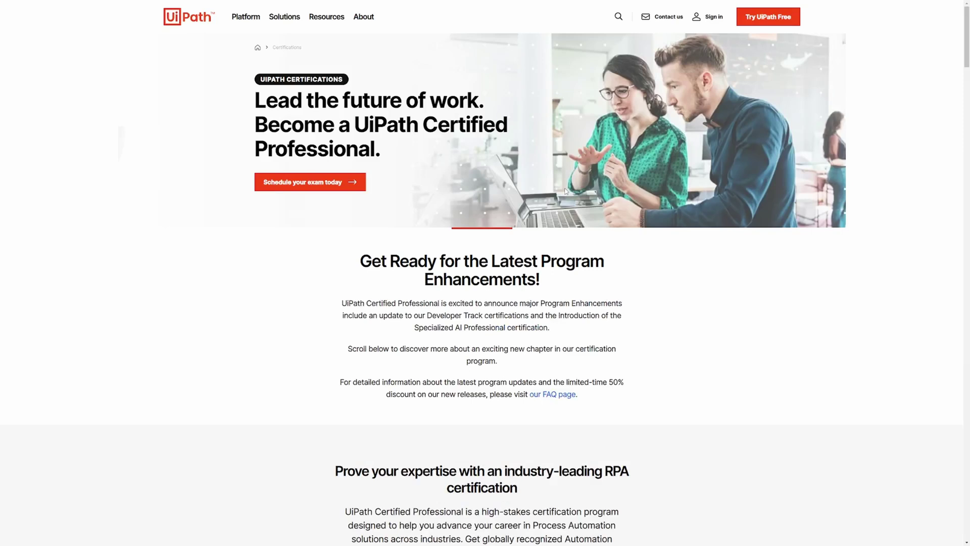
Step: Zoom the UiPath certifications page to 150% with Ctrl+Plus
key(ctrl+plus)
key(ctrl+plus)
key(ctrl+plus)
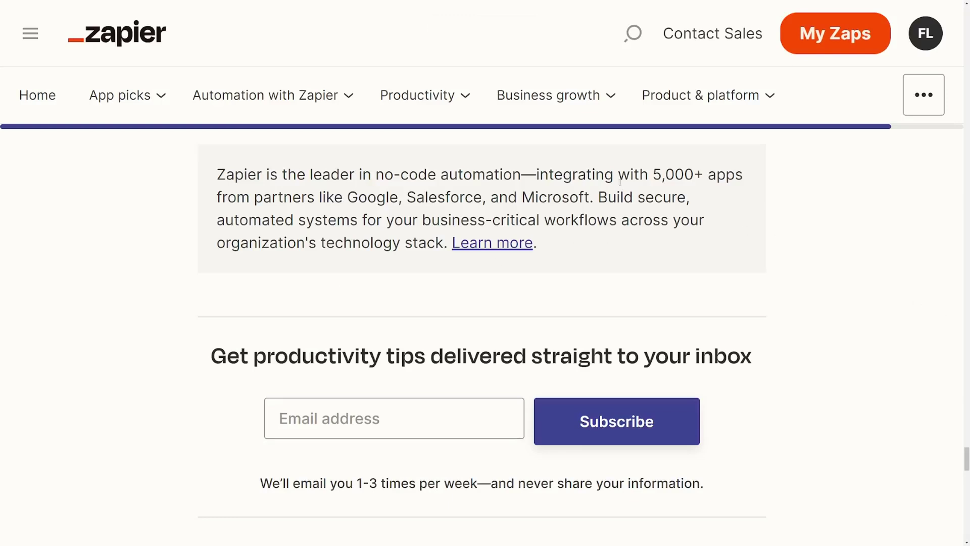
Step: Select the phrase 'with 5,000+ apps' in the article's closing info box
drag(619, 175, 743, 174)
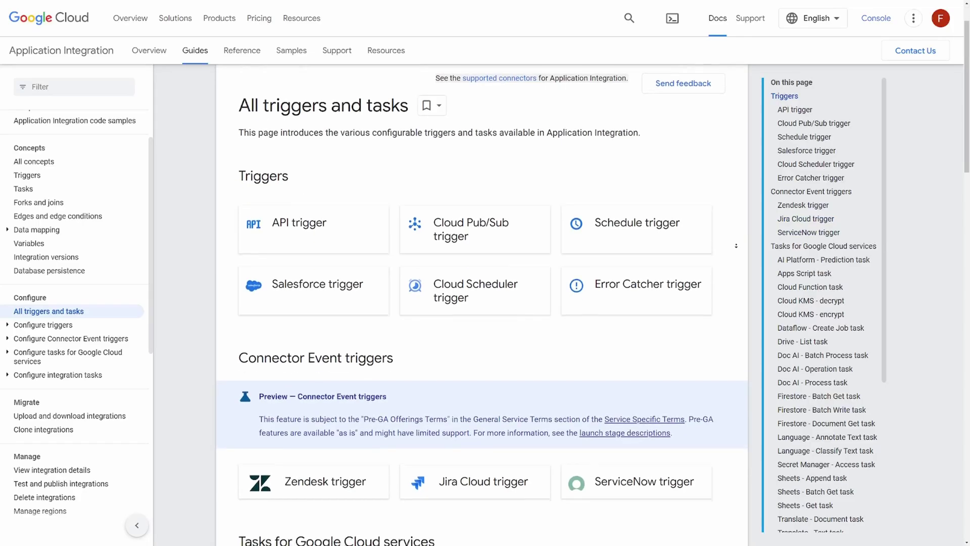
Step: Scroll down the All triggers and tasks docs toward the Integration tasks section
scroll(483, 303, down, 5)
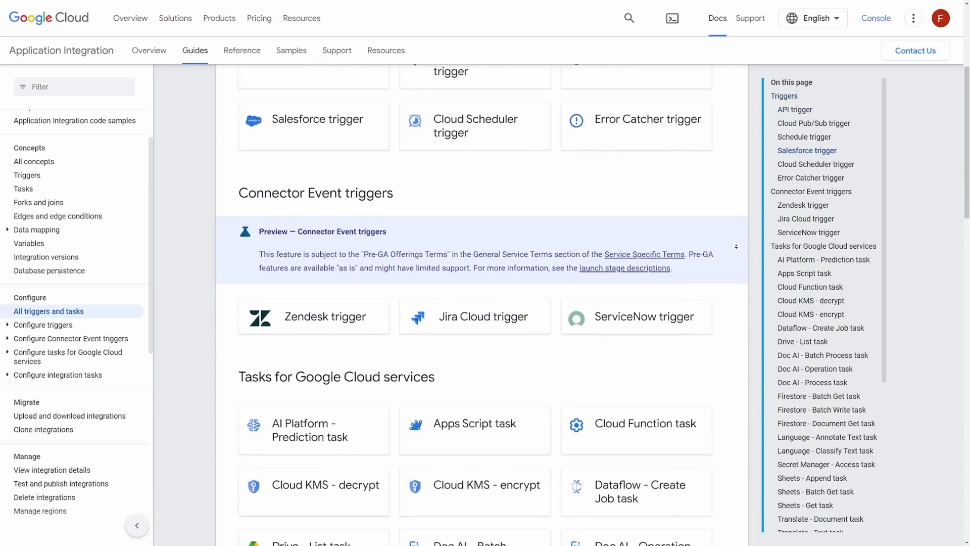
scroll(736, 247, down, 13)
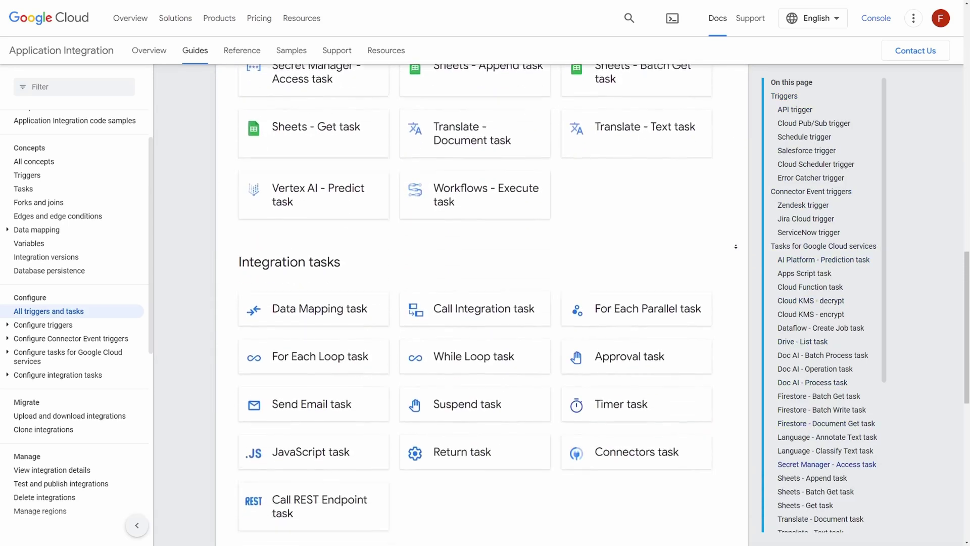